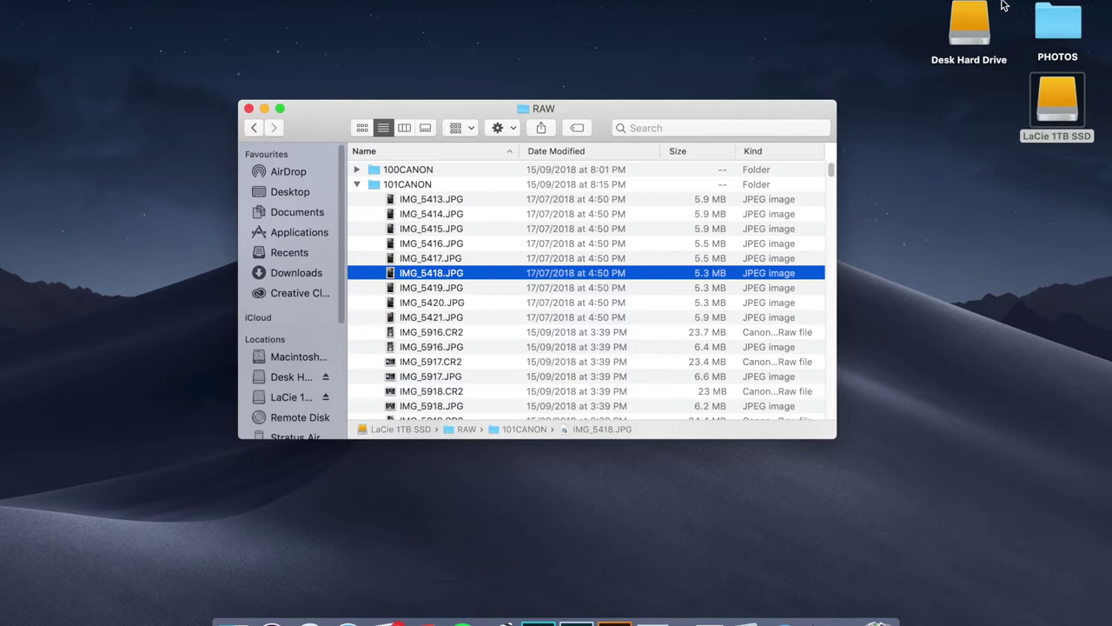
click(971, 23)
double_click(972, 24)
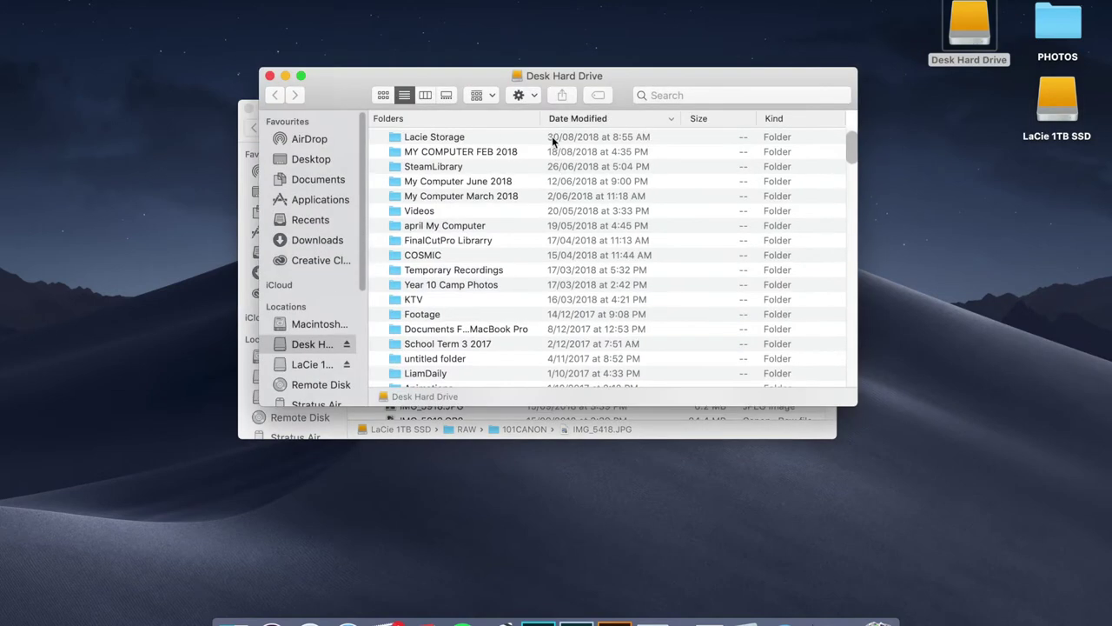
click(270, 75)
click(1055, 85)
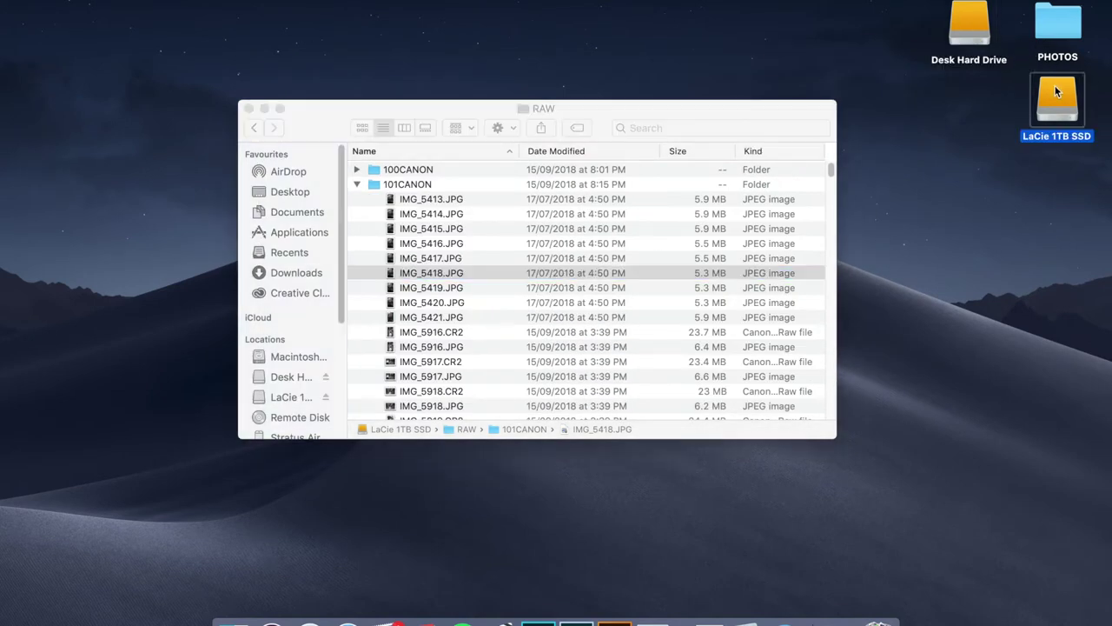
double_click(1056, 85)
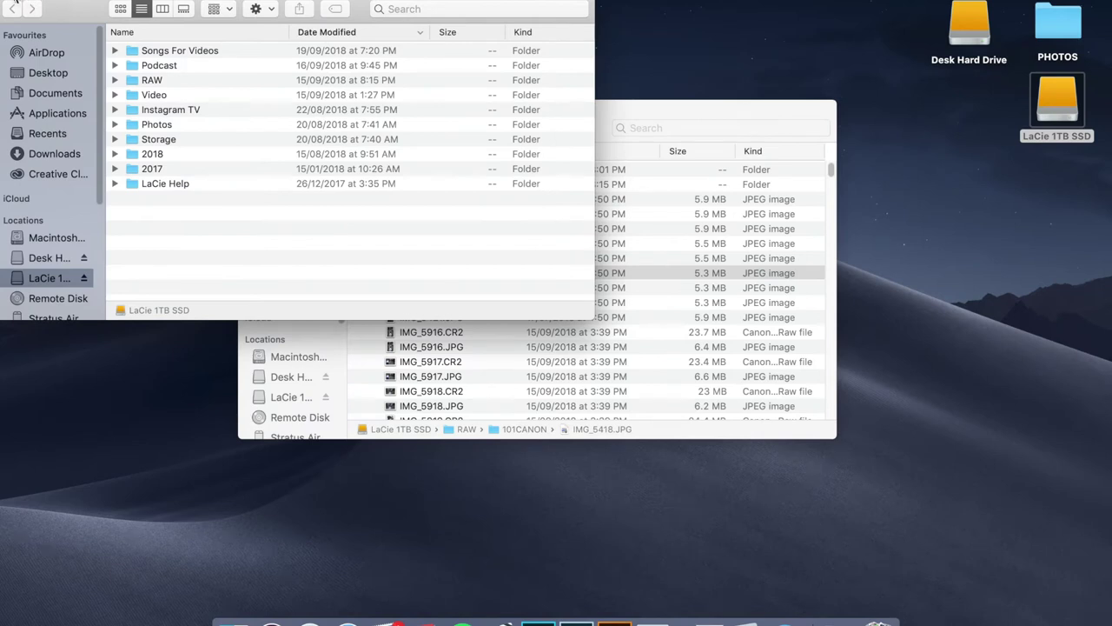
key(super+w)
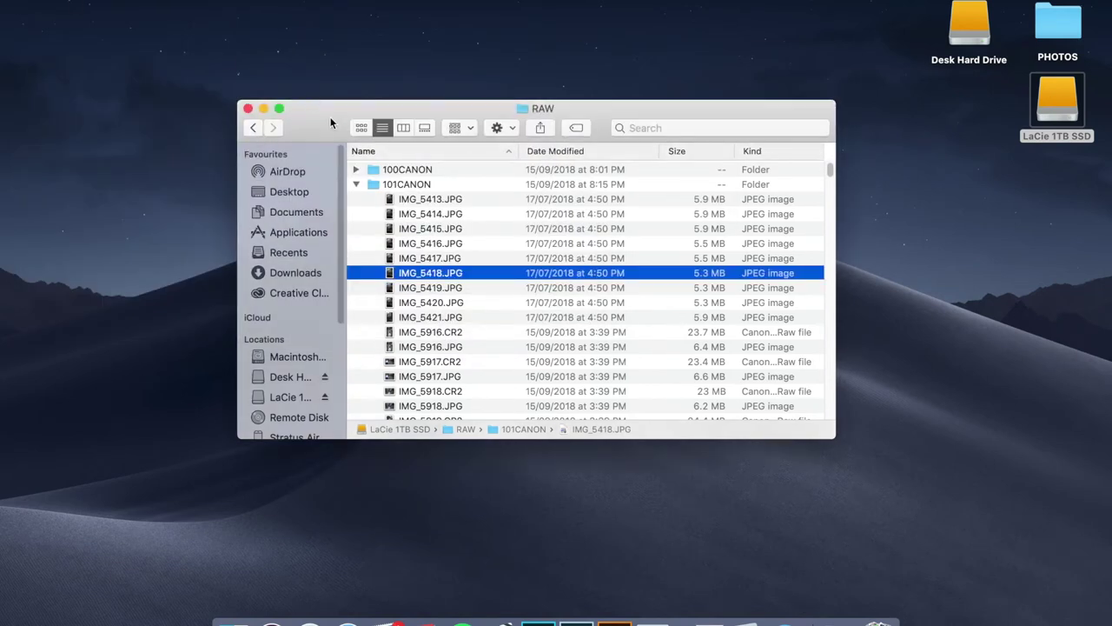
drag(336, 112, 347, 119)
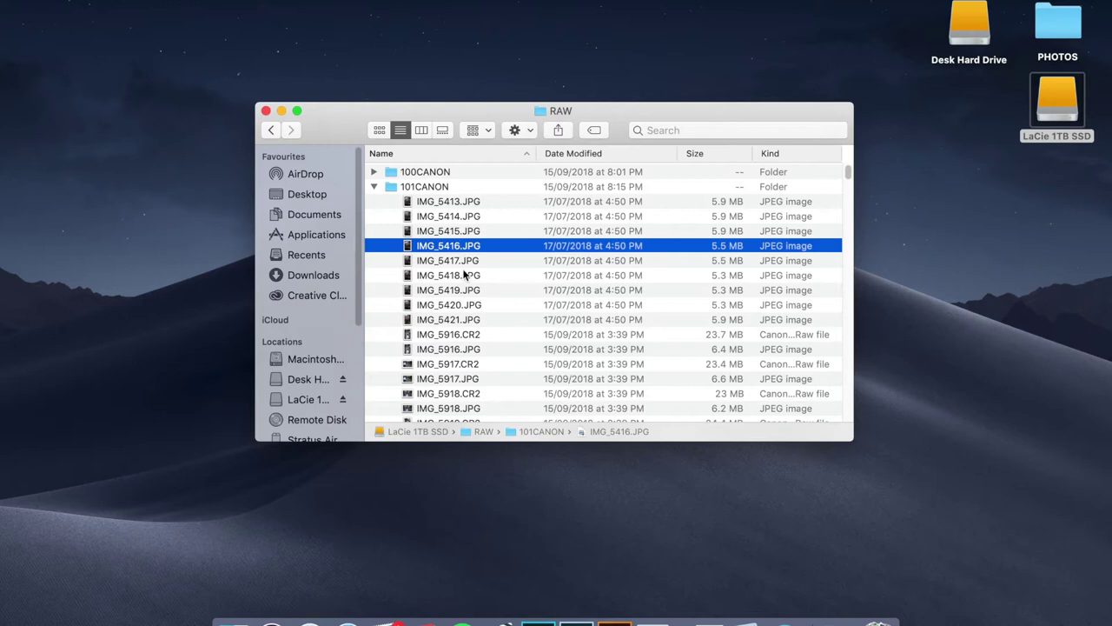
key(space)
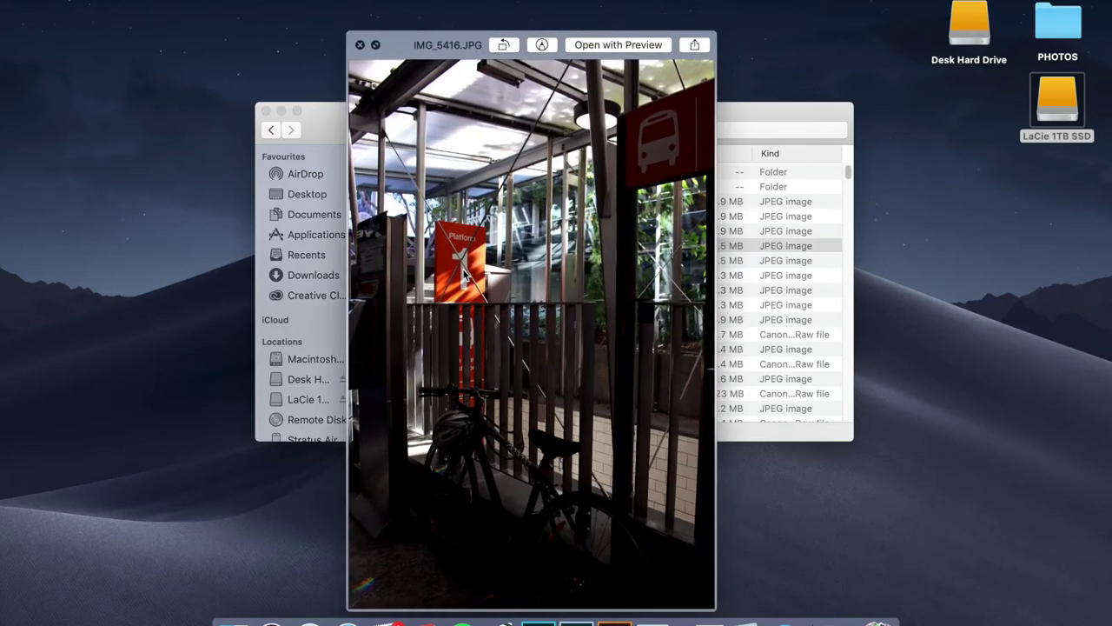
key(Down)
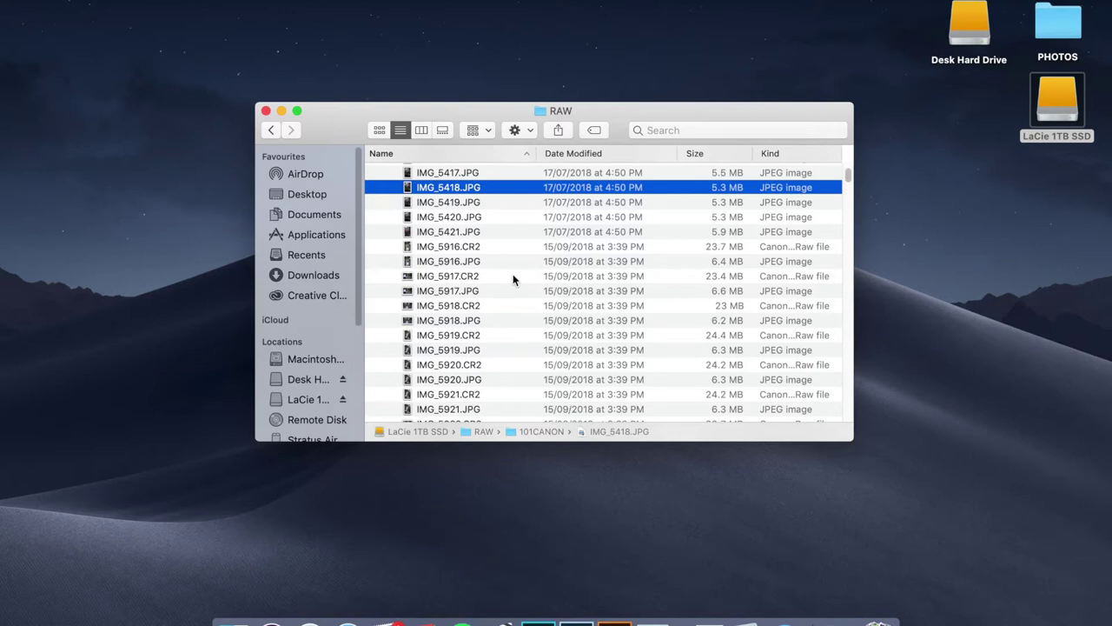
click(513, 277)
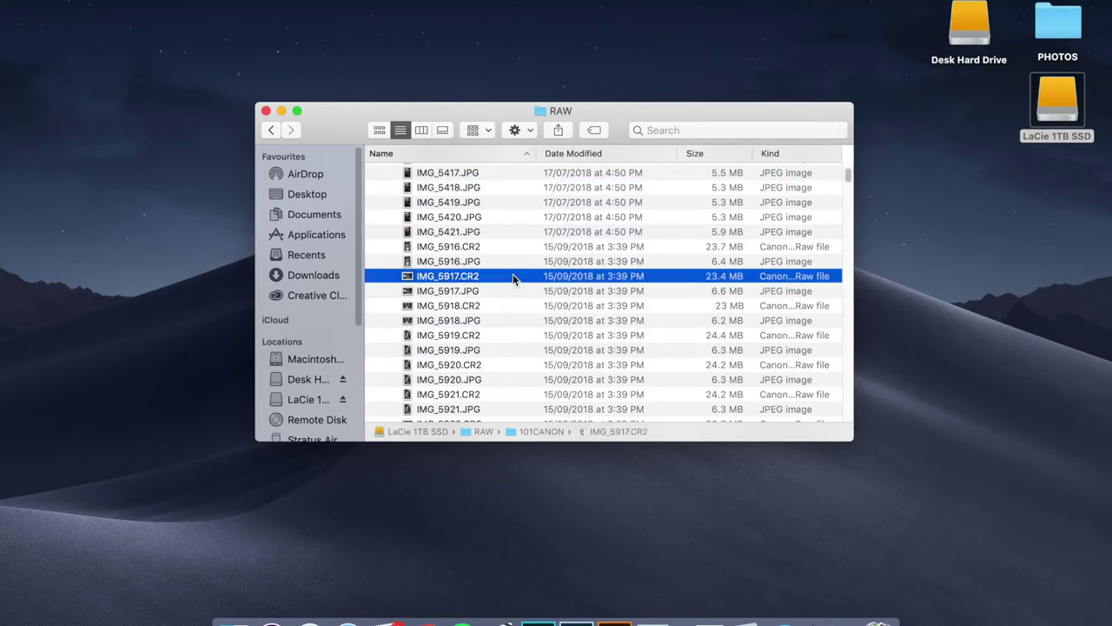
key(space)
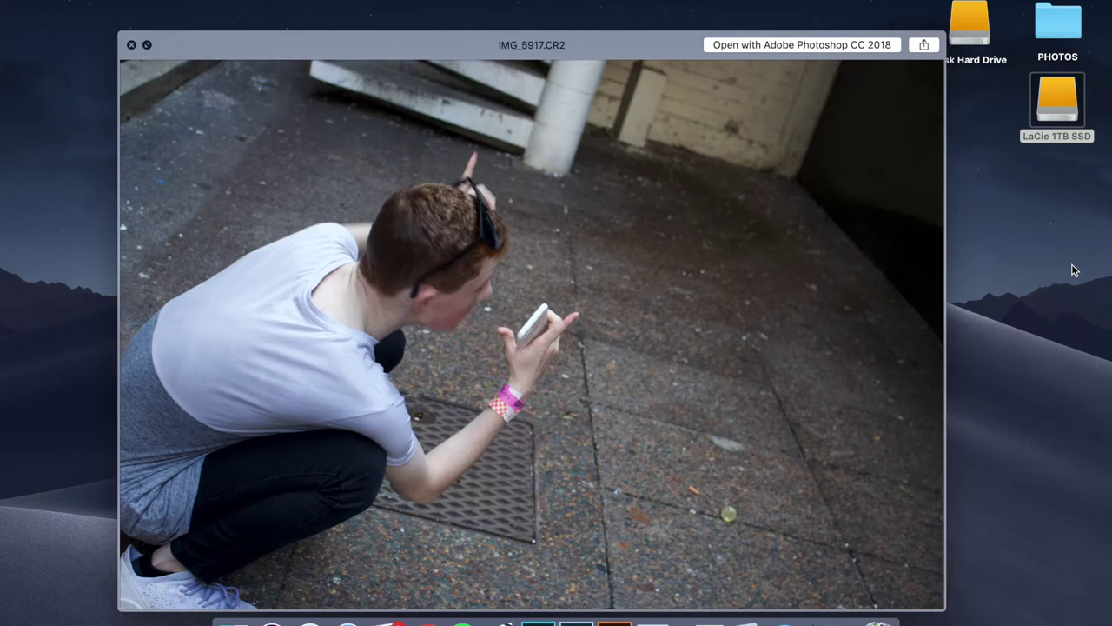
key(space)
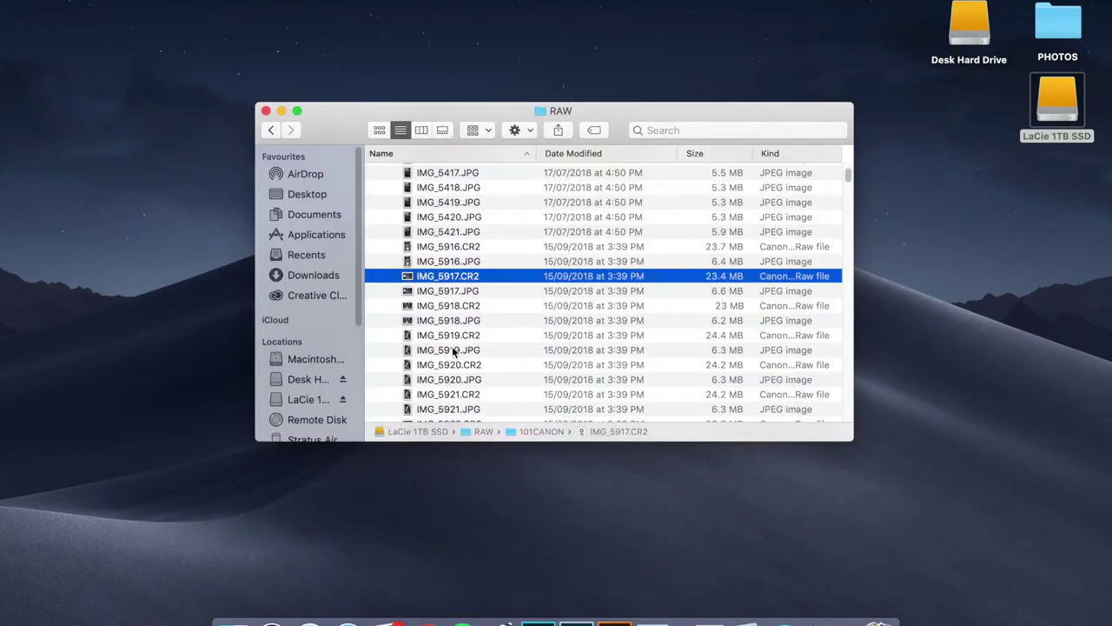
scroll(452, 350, down, 5)
click(494, 328)
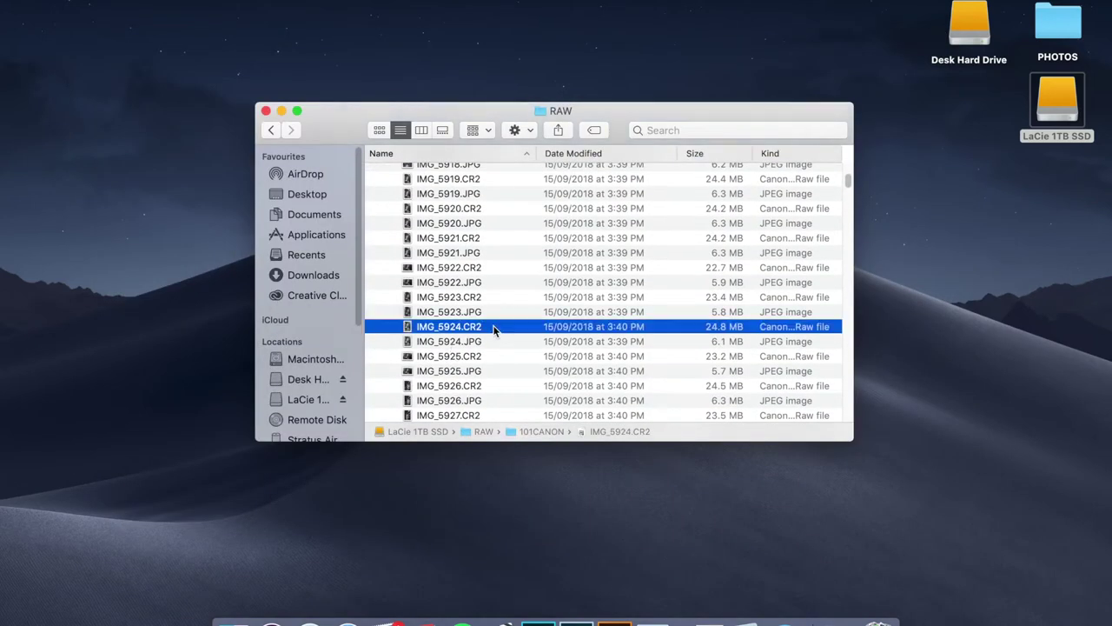
key(space)
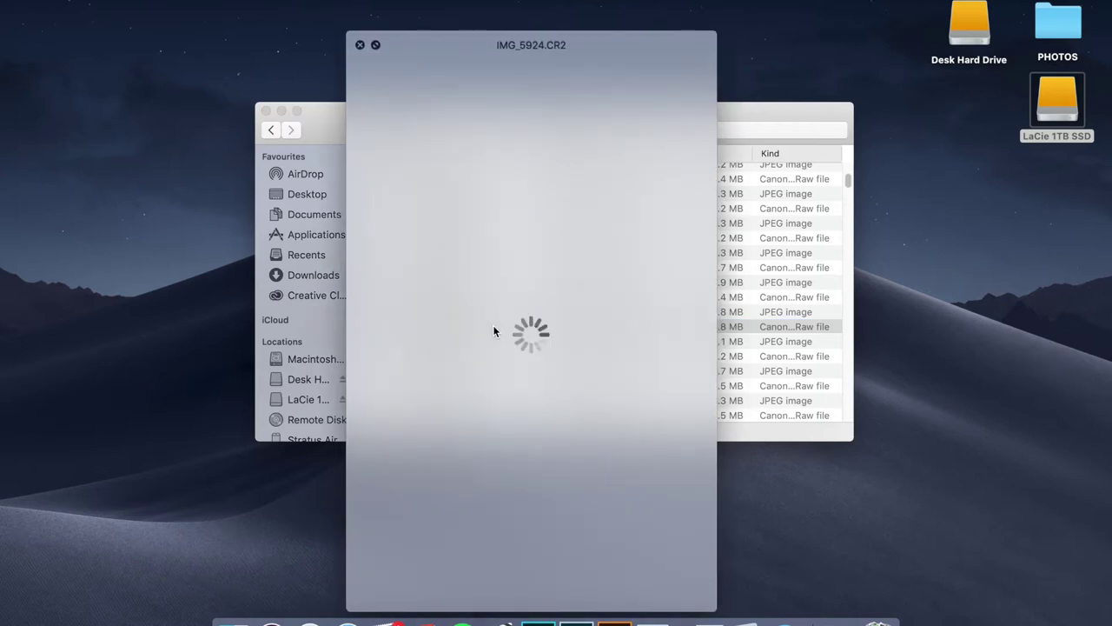
key(Up)
key(alt+Up)
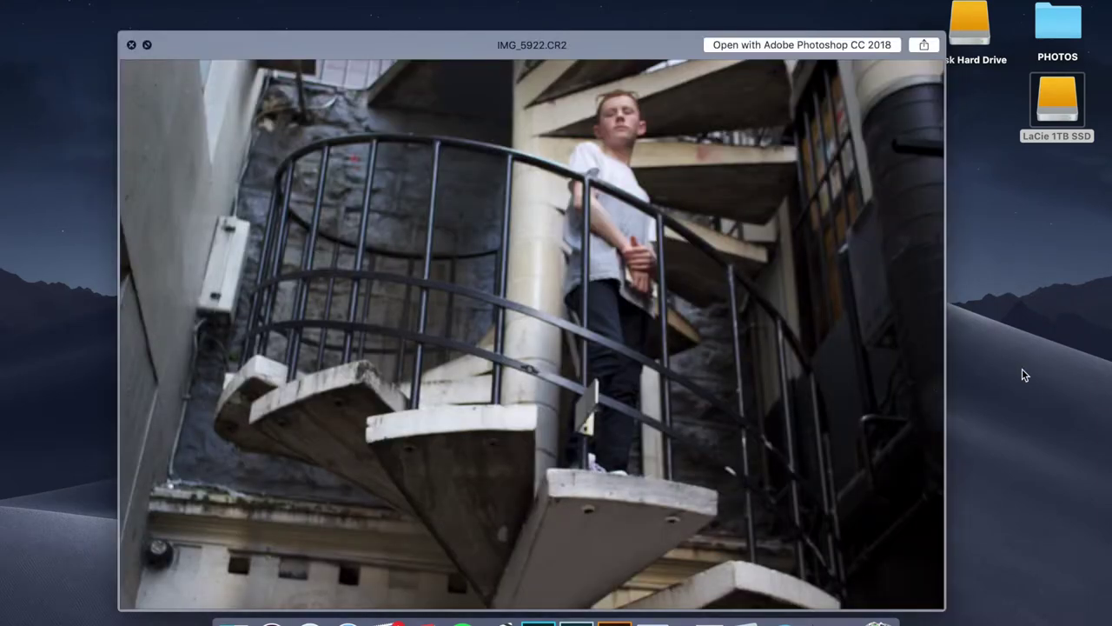
key(Up)
key(Up)
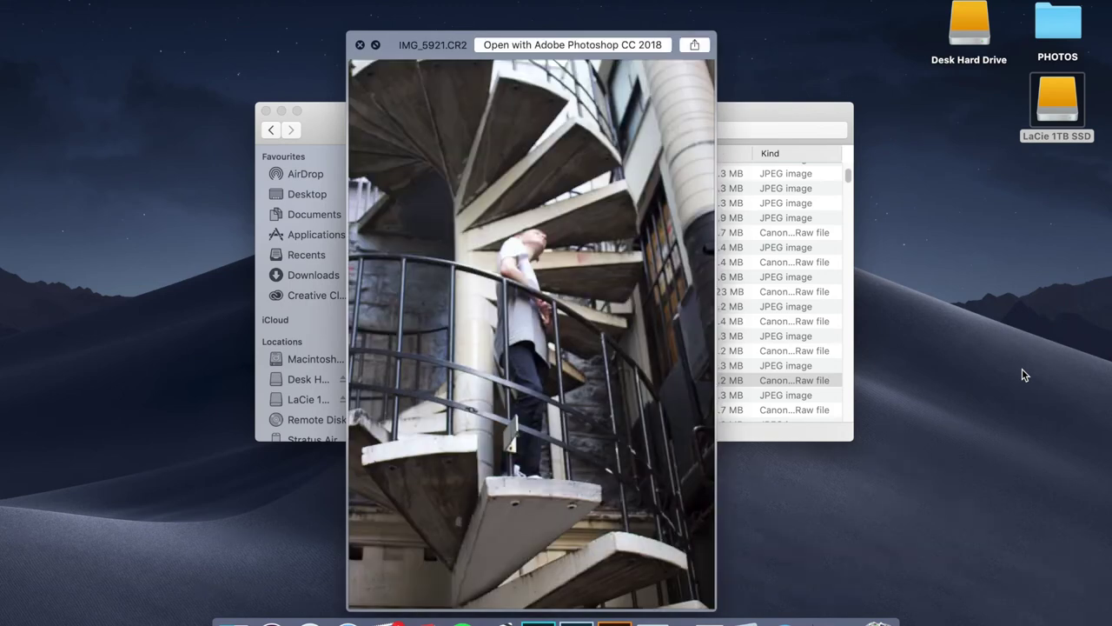
key(Down)
key(Up)
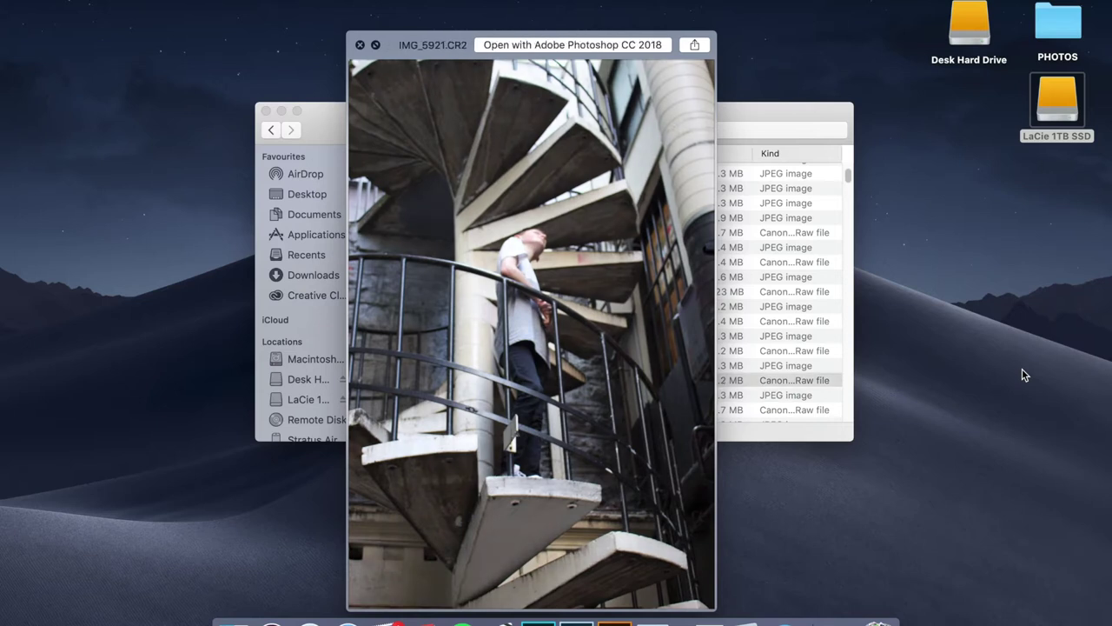
key(Down)
key(Up)
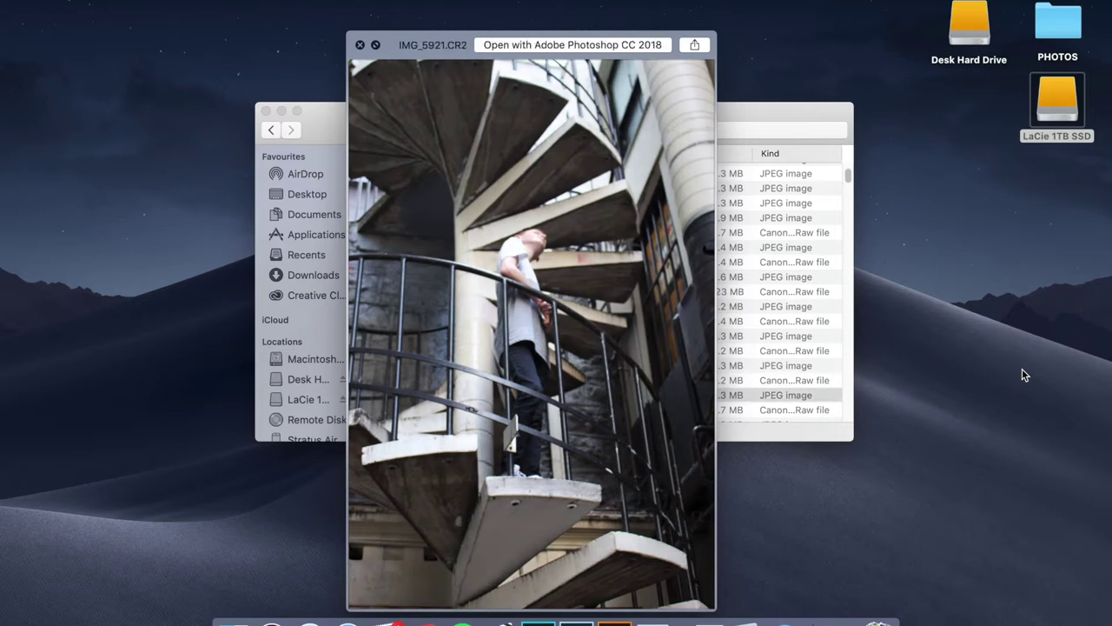
key(Down)
key(Up)
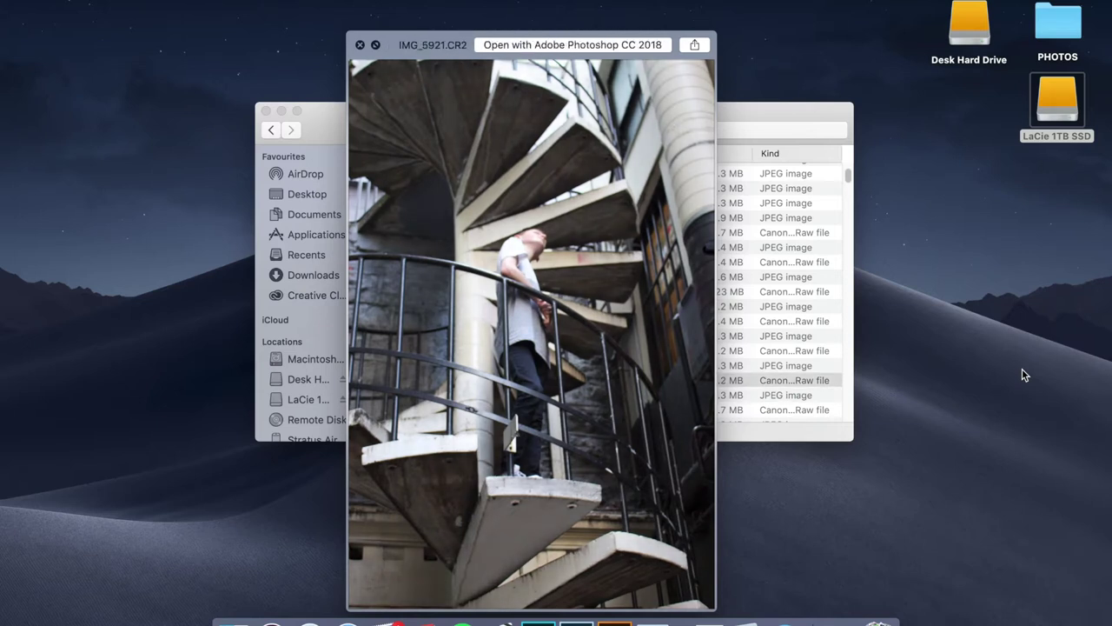
key(space)
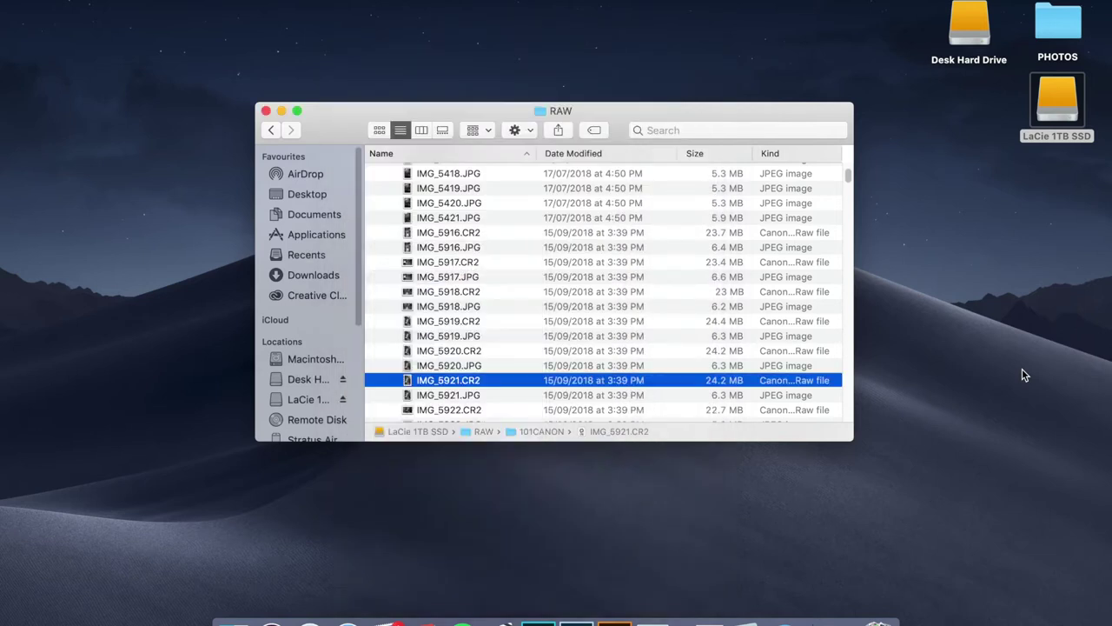
Check IMG_5921.CR2's camera details in its Get Info window, then close the window.
right_click(691, 380)
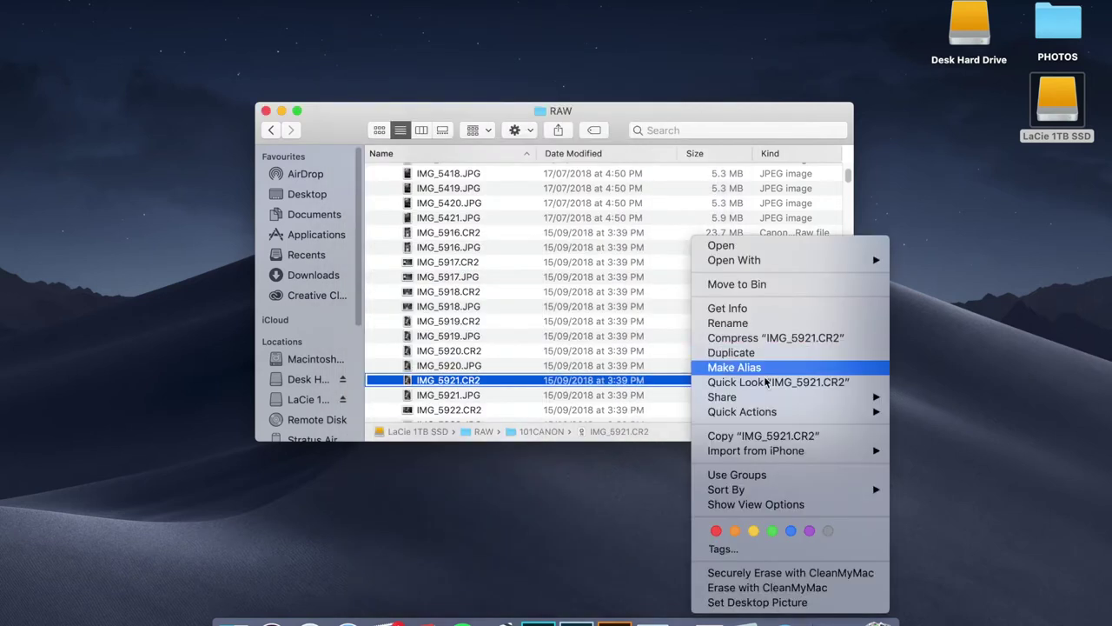
click(755, 310)
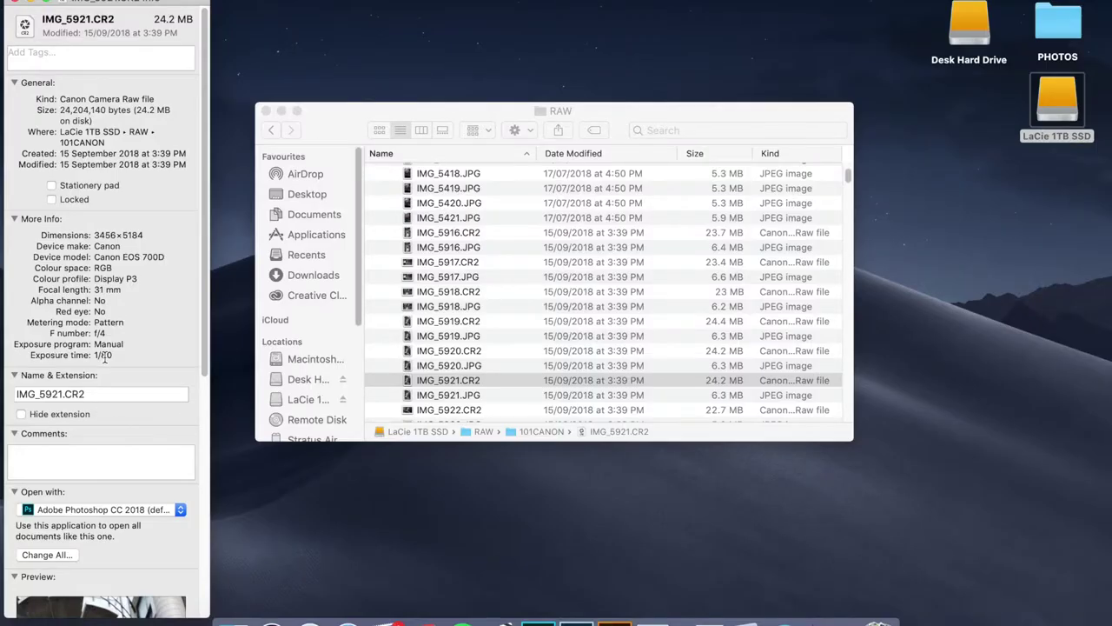
scroll(108, 345, down, 10)
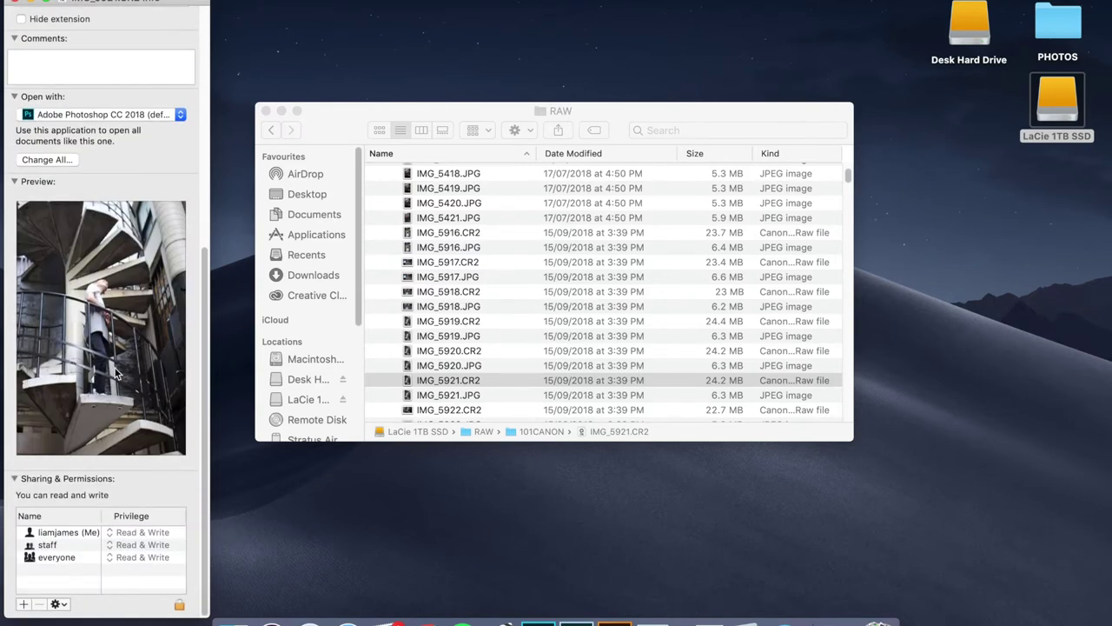
click(19, 5)
scroll(557, 286, up, 10)
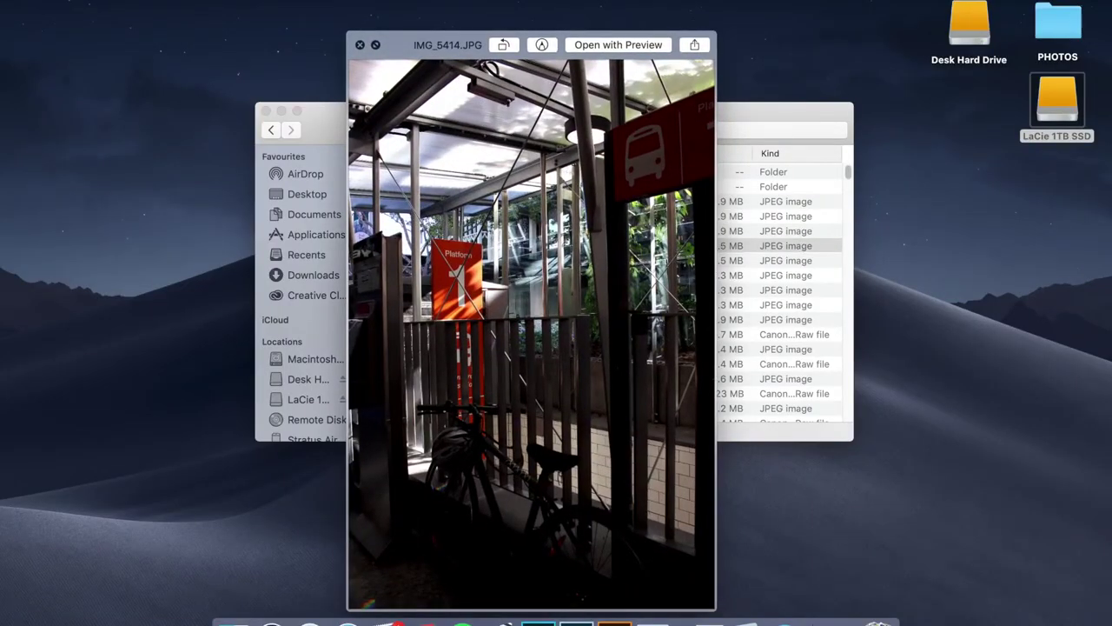
Step the Quick Look preview to IMG_5416.JPG and back to IMG_5414.JPG, then close it.
key(Down)
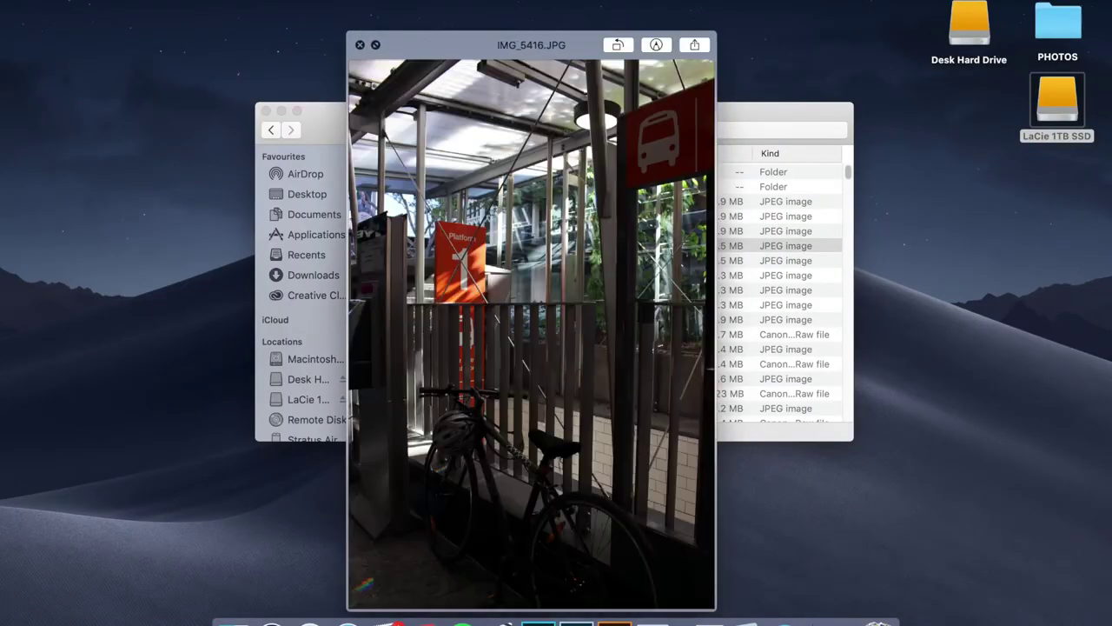
key(Up)
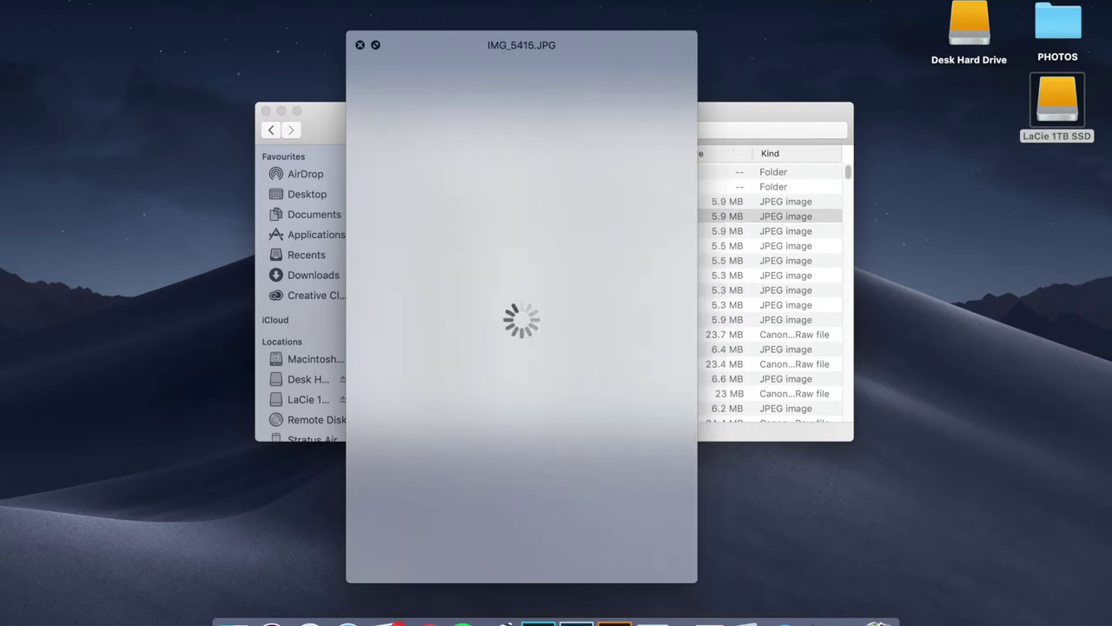
key(Up)
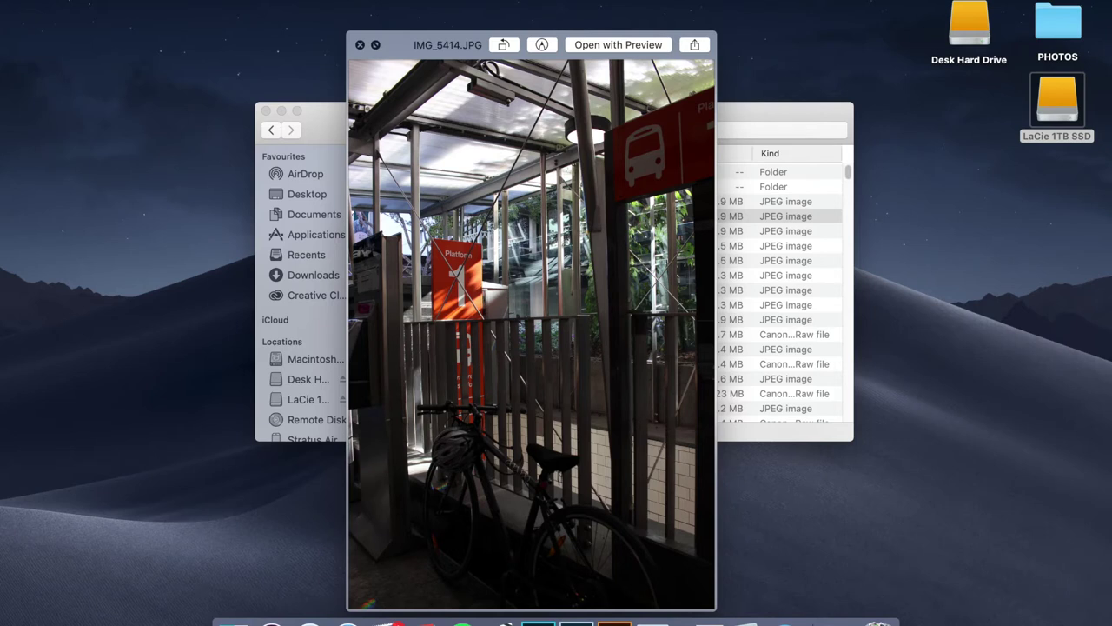
key(space)
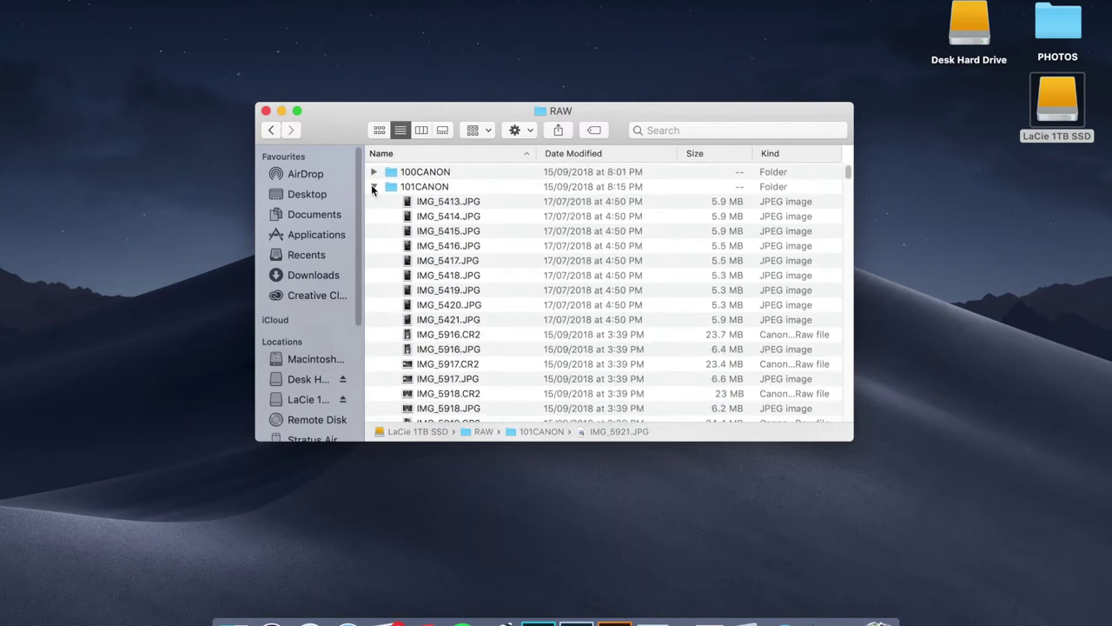
click(374, 188)
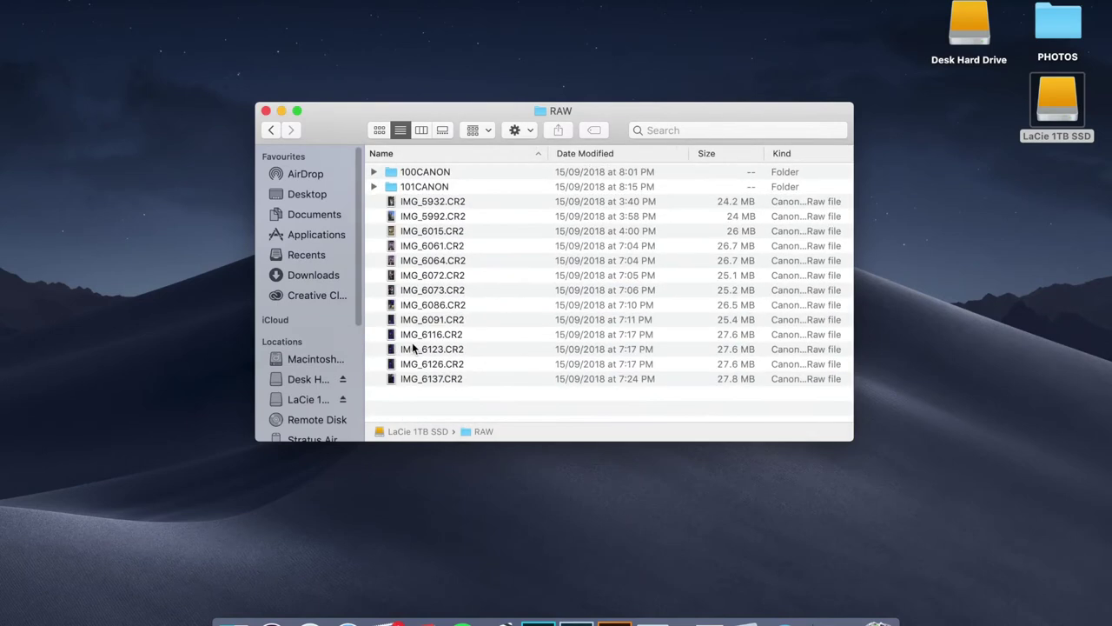
click(432, 335)
key(space)
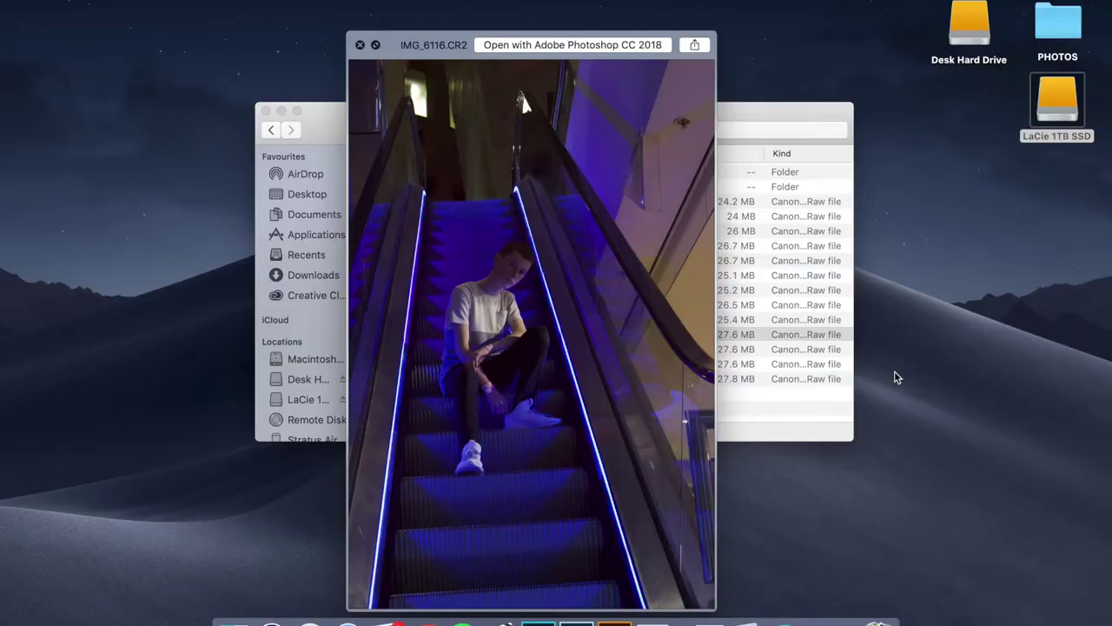
key(space)
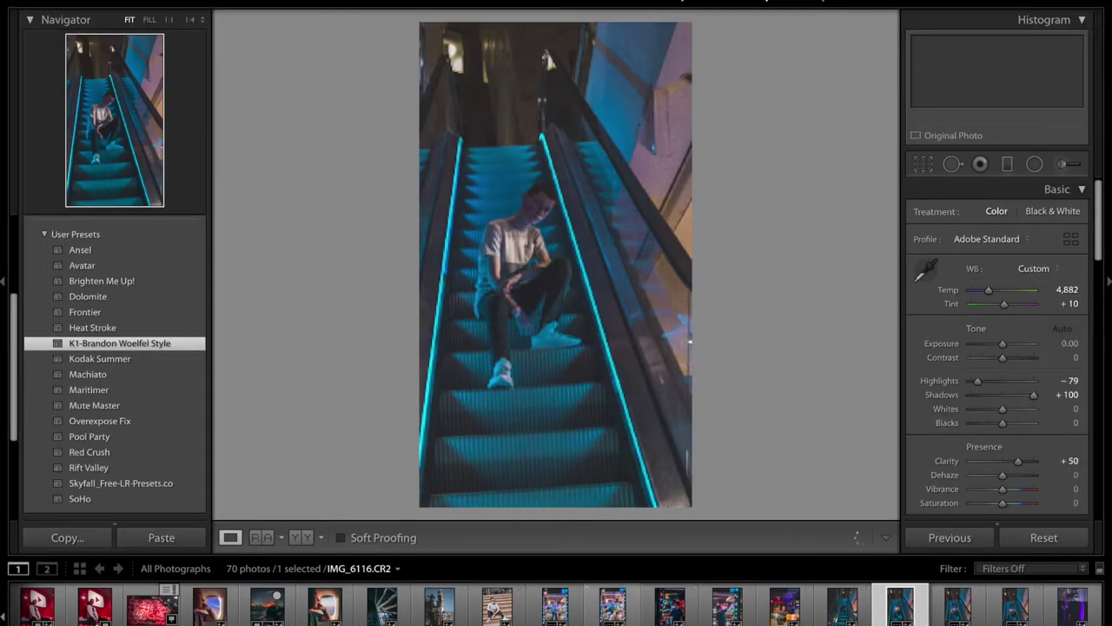
Browse the filmstrip and open IMG_6865.png, the airplane-window photo.
click(670, 605)
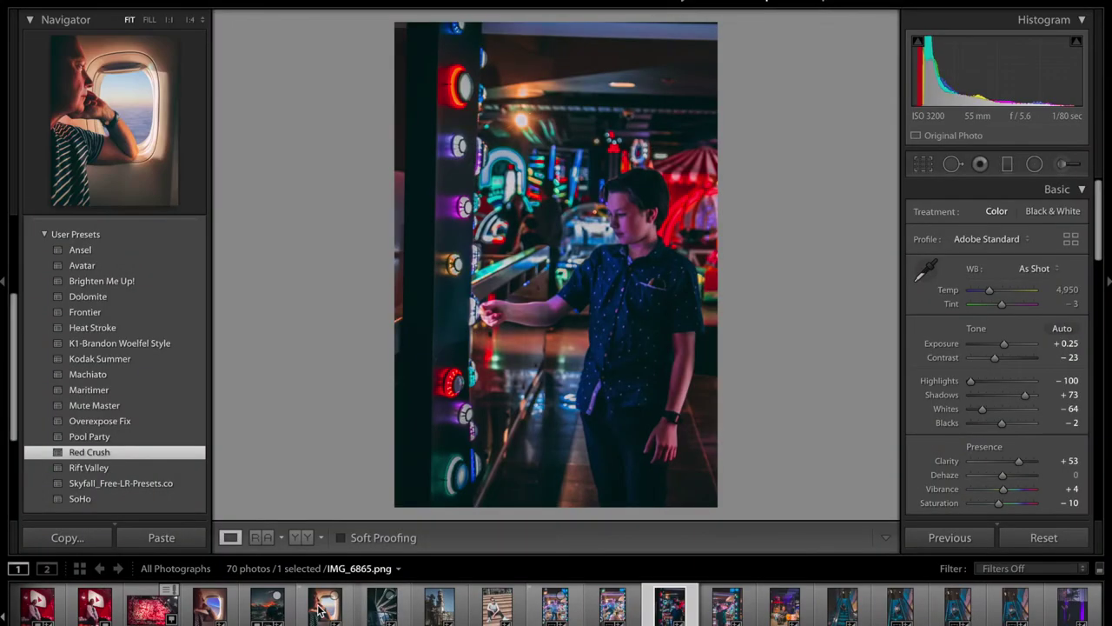
click(318, 608)
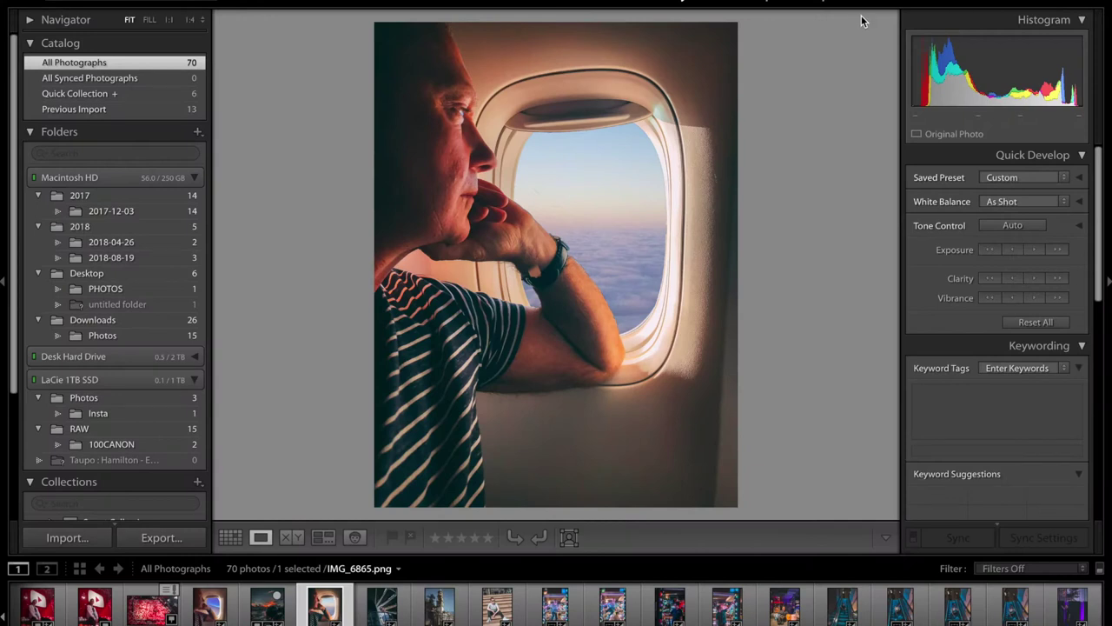
Scroll through the filmstrip to browse the catalogue's photos.
scroll(122, 606, down, 10)
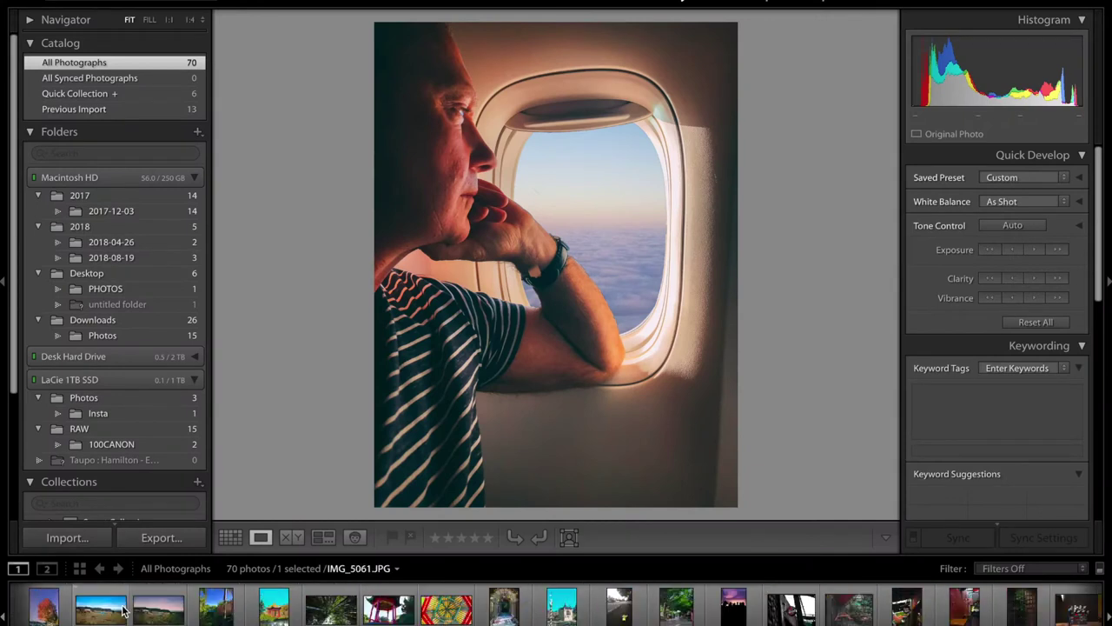
scroll(122, 608, down, 10)
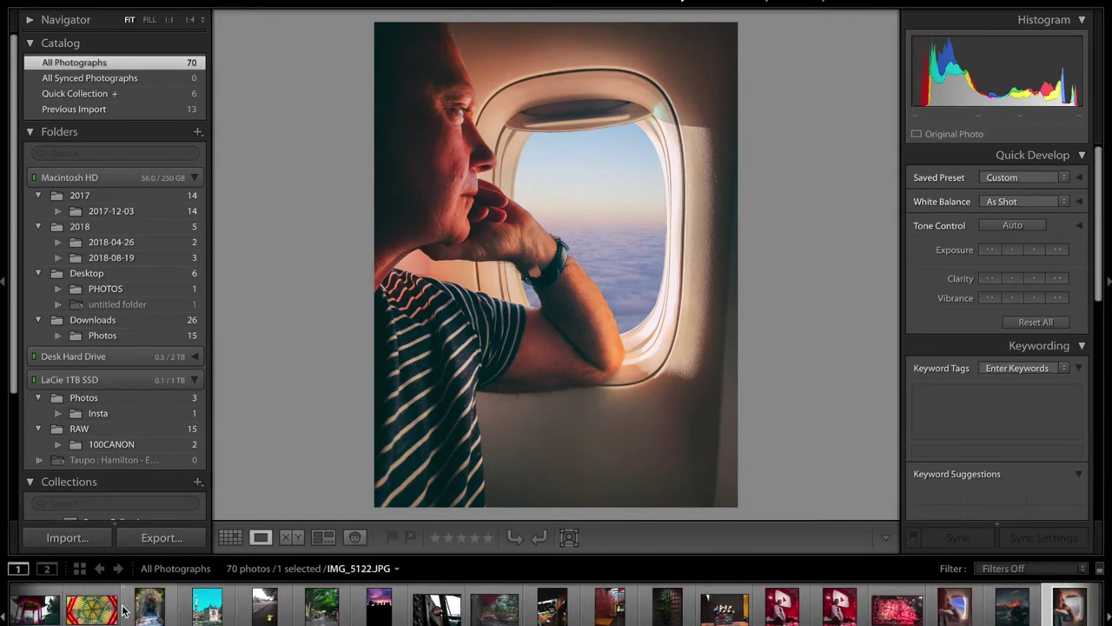
scroll(121, 608, down, 10)
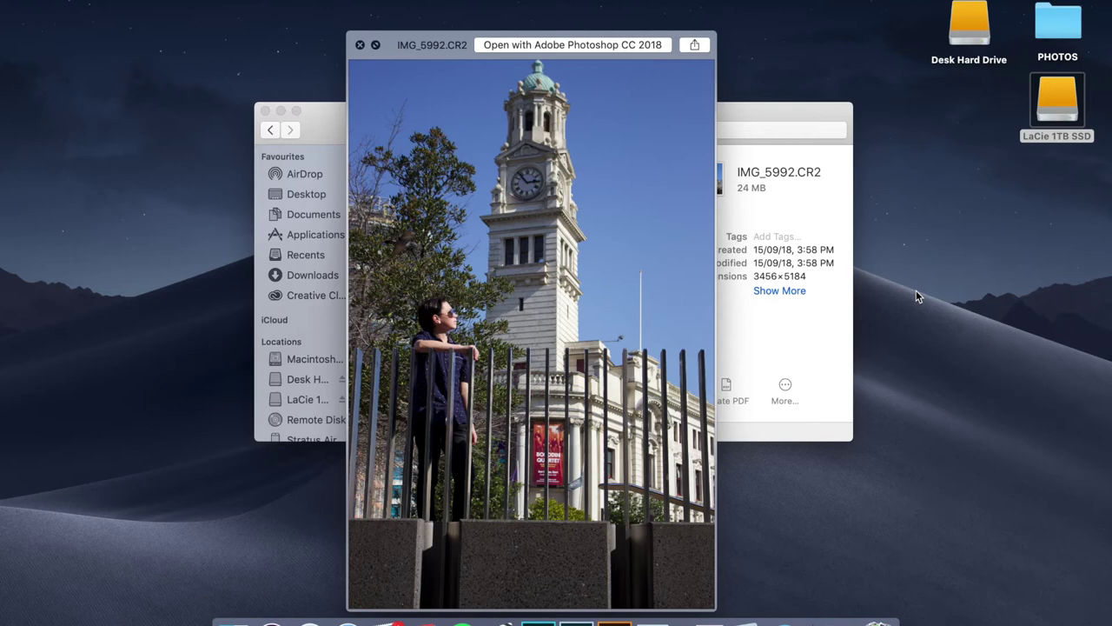
Leave the IMG_5992.CR2 preview and return to Lightroom's Develop view.
key(ctrl+Right)
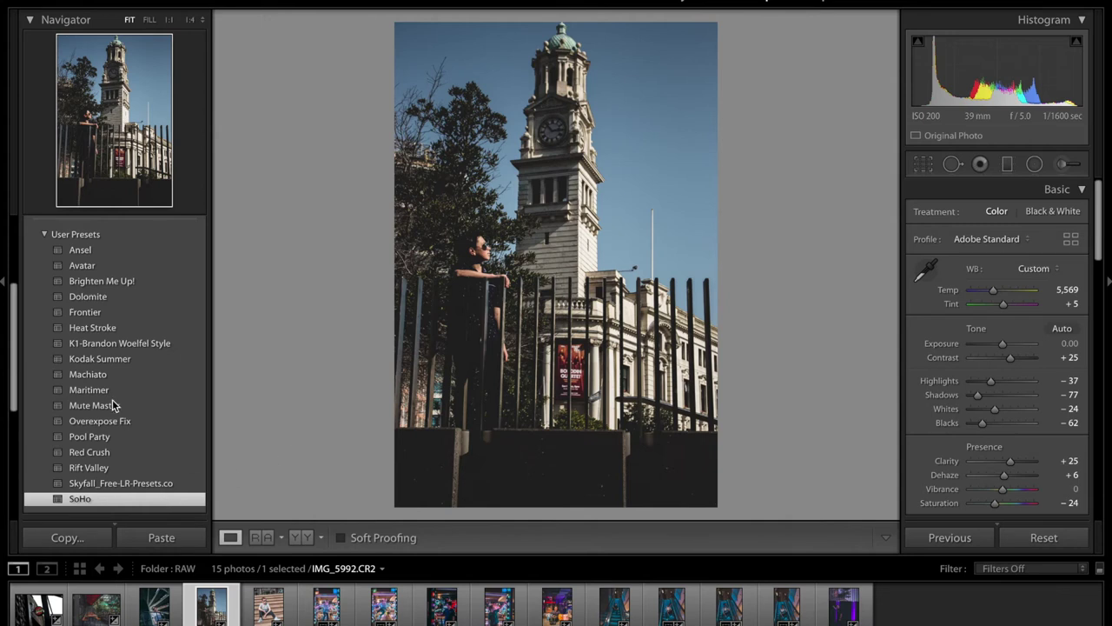
Pick up the White Balance Selector eyedropper in the Basic panel.
scroll(227, 371, up, 2)
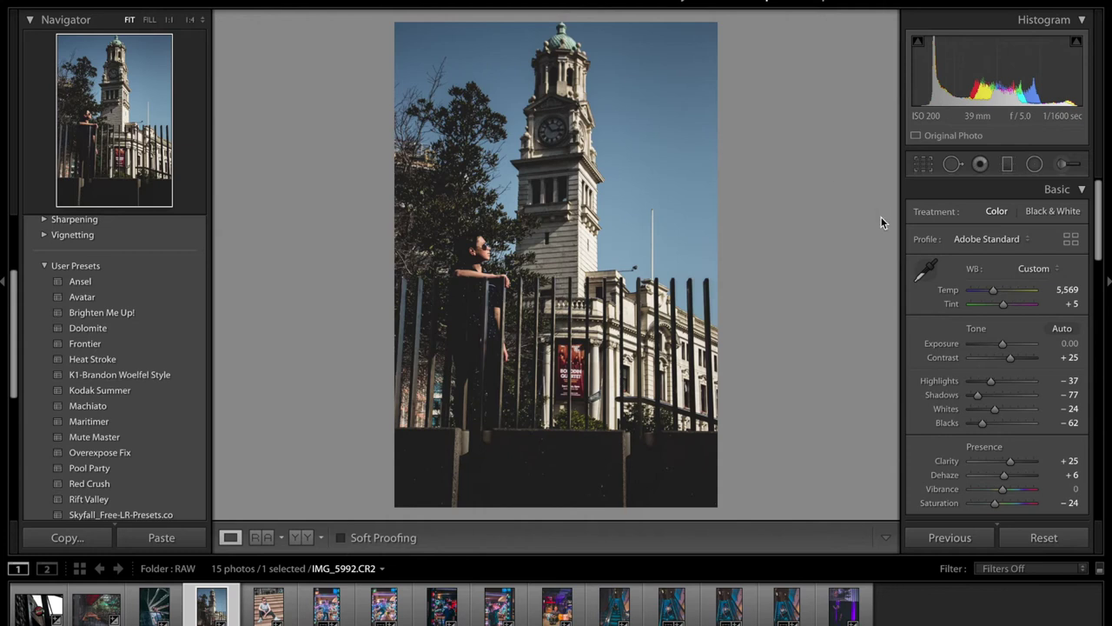
click(925, 271)
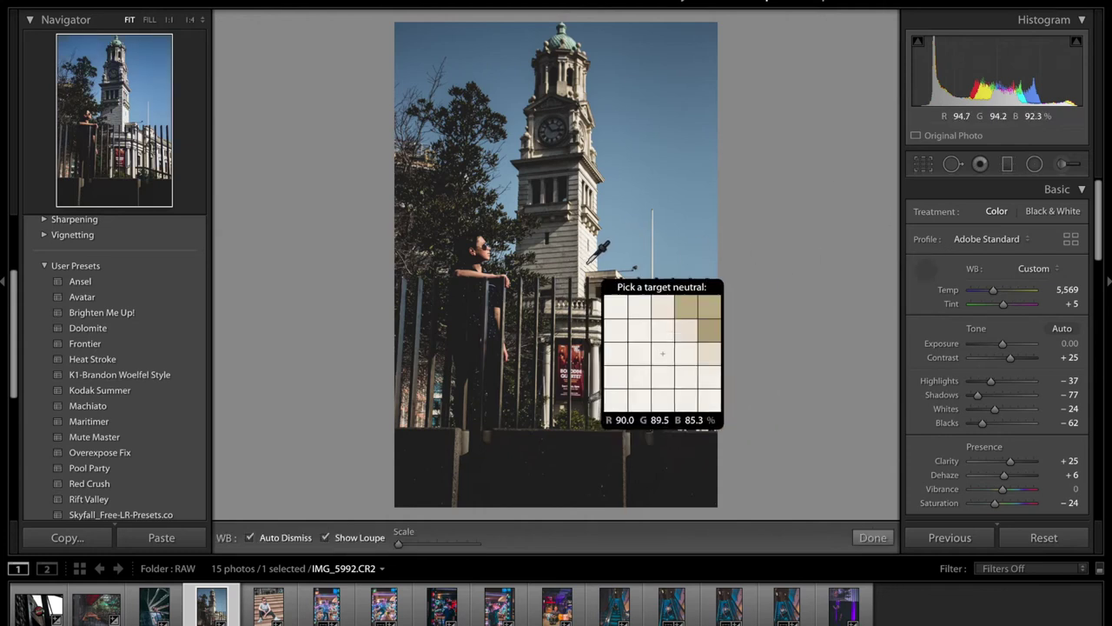
Sample the building's white for Temp 4,500 / Tint +12, toggling undo/redo to compare.
click(589, 261)
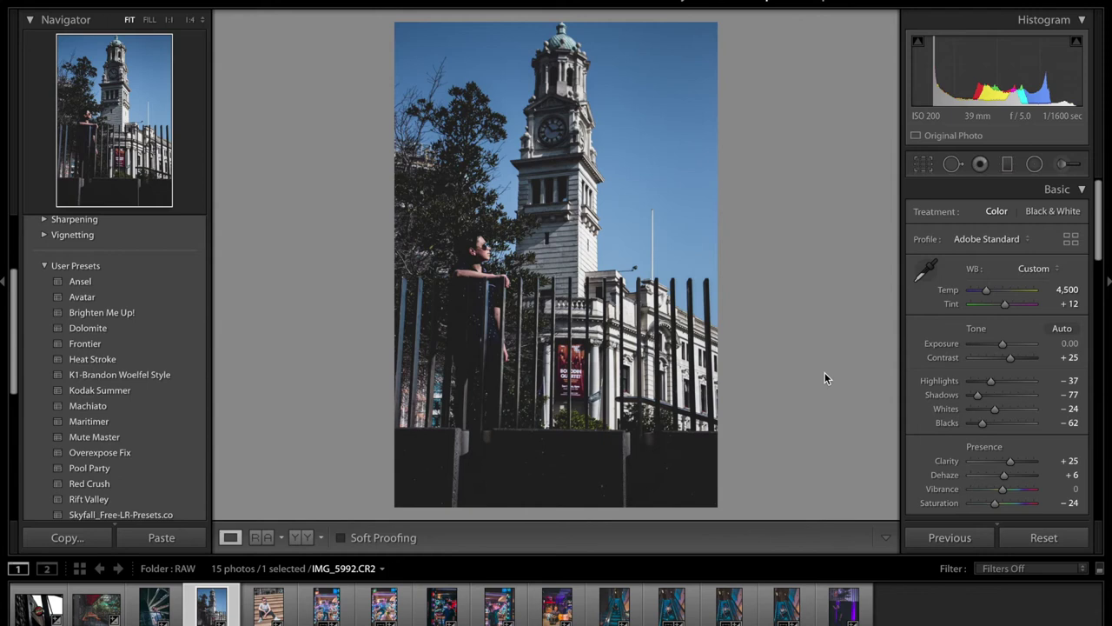
key(ctrl+z)
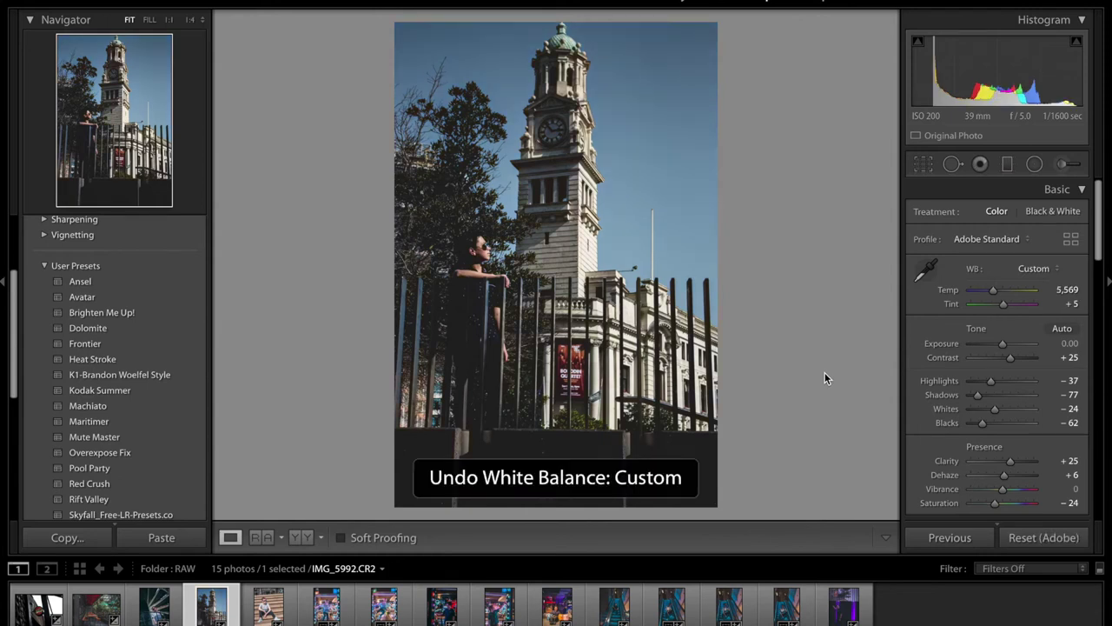
key(ctrl+shift+z)
key(ctrl+z)
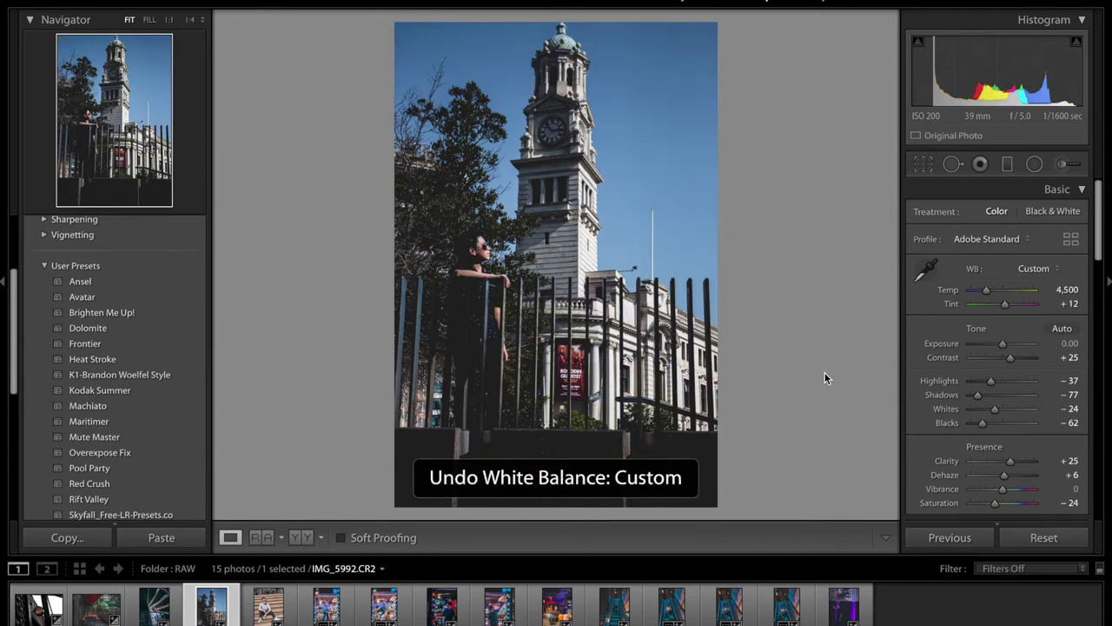
key(ctrl+shift+z)
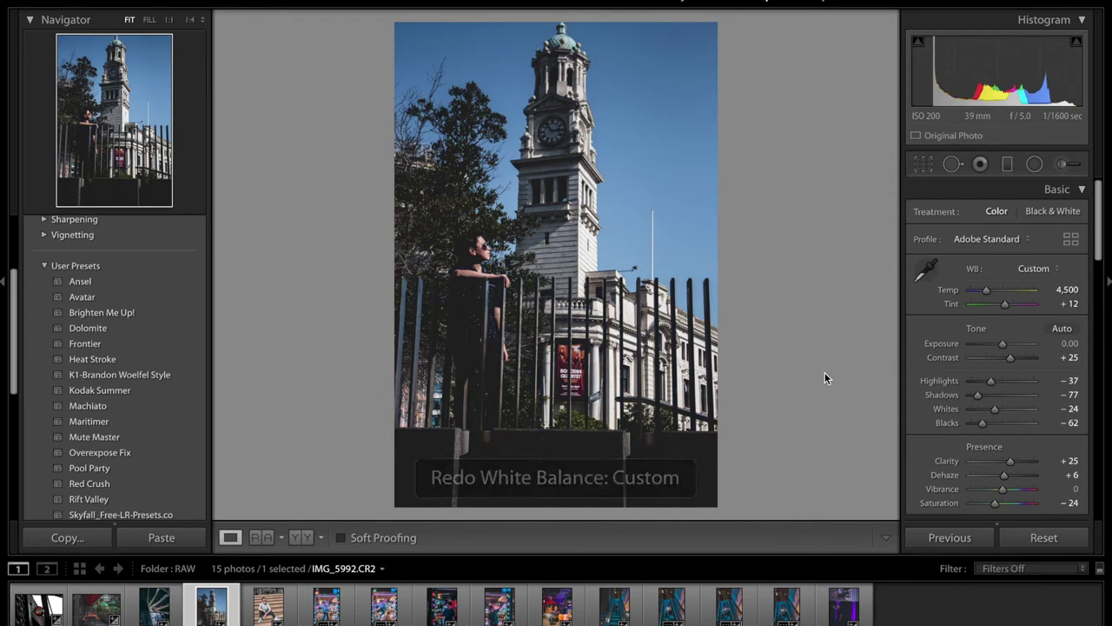
key(ctrl+z)
key(ctrl+shift+z)
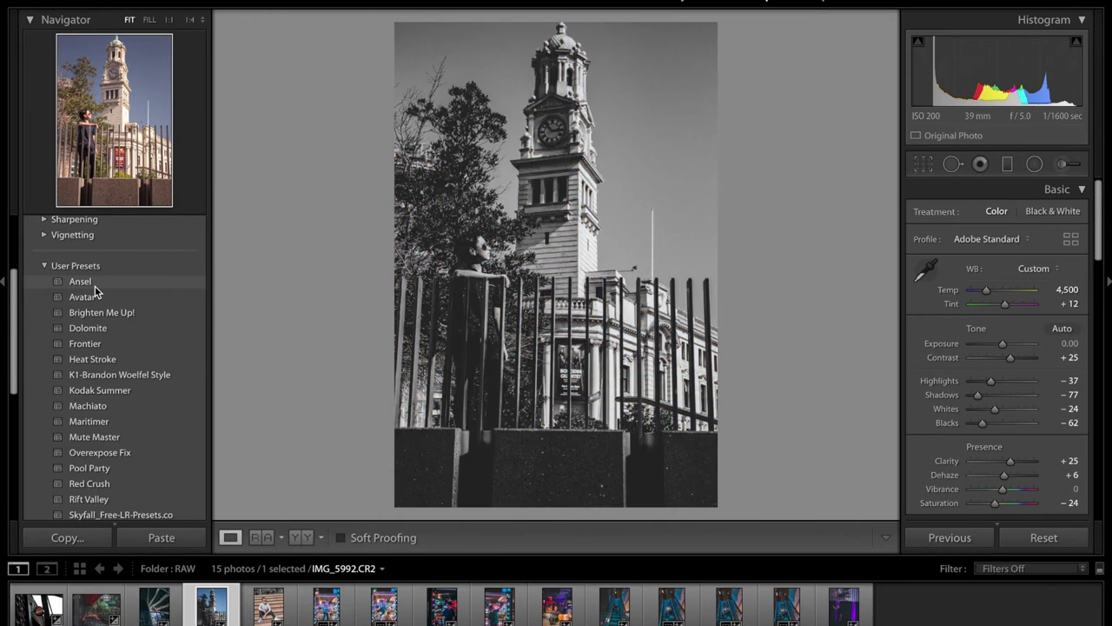
Browse the User Presets list, then switch to the escalator photo IMG_6091.CR2.
scroll(95, 288, down, 1)
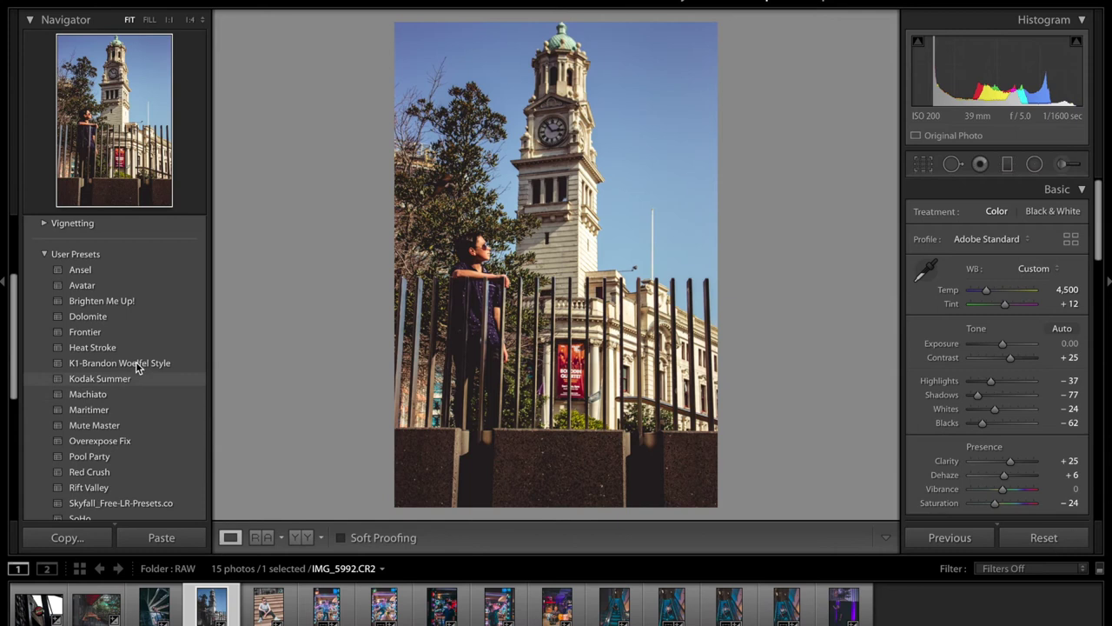
click(611, 613)
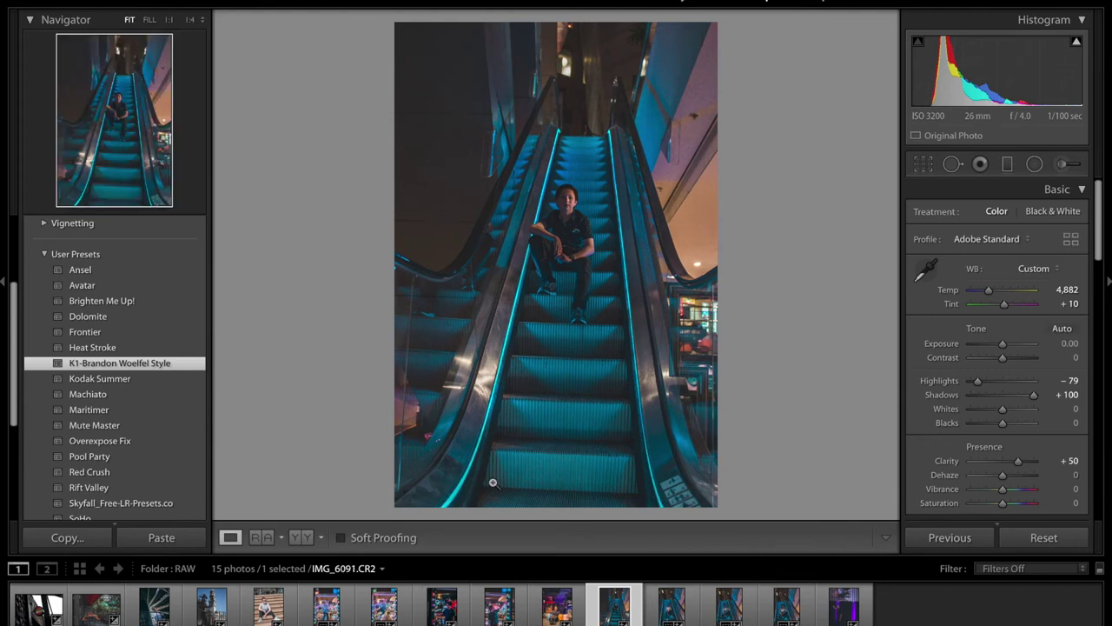
Open the jumping-man photo IMG_6064.CR2, then the next thumbnail in the filmstrip.
click(320, 615)
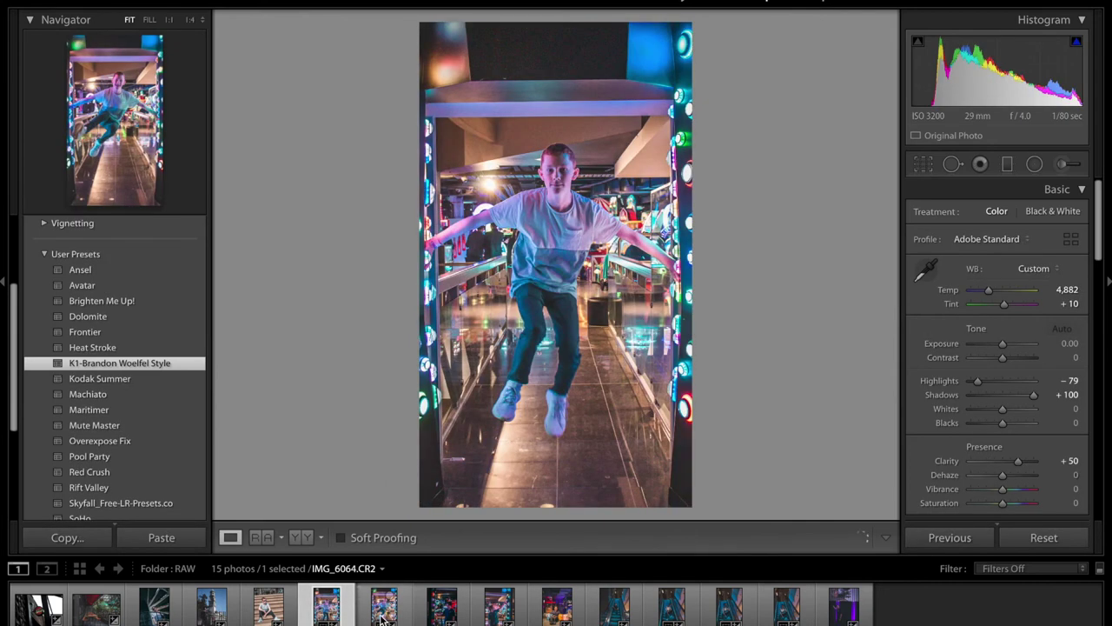
click(382, 613)
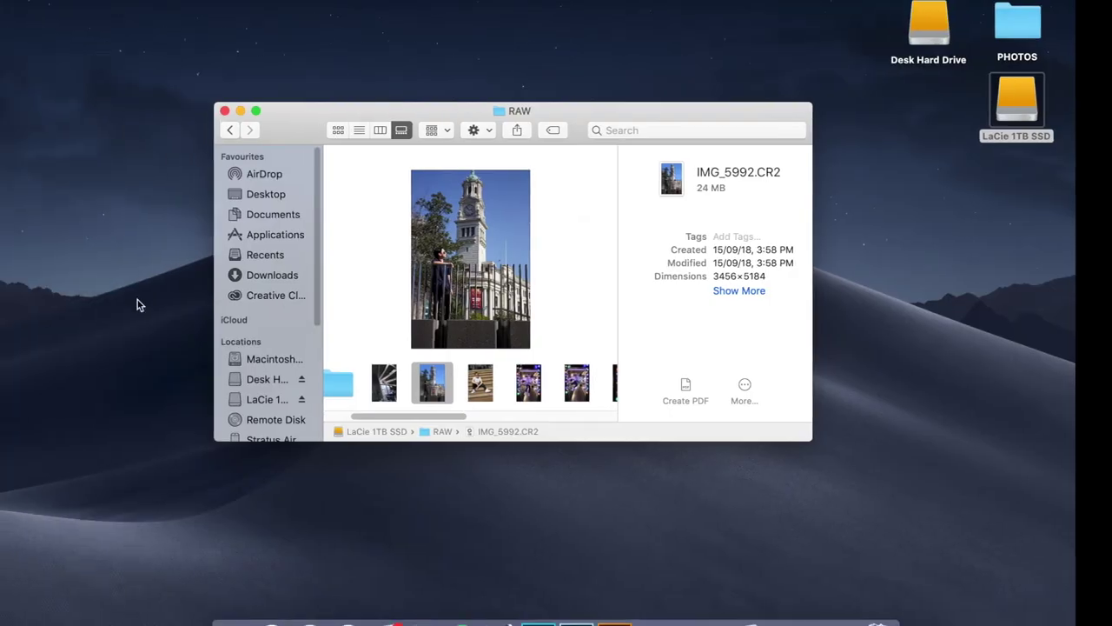
Quick Look the unedited IMG_6064.CR2 from Finder's gallery view.
scroll(502, 383, right, 3)
click(525, 383)
key(space)
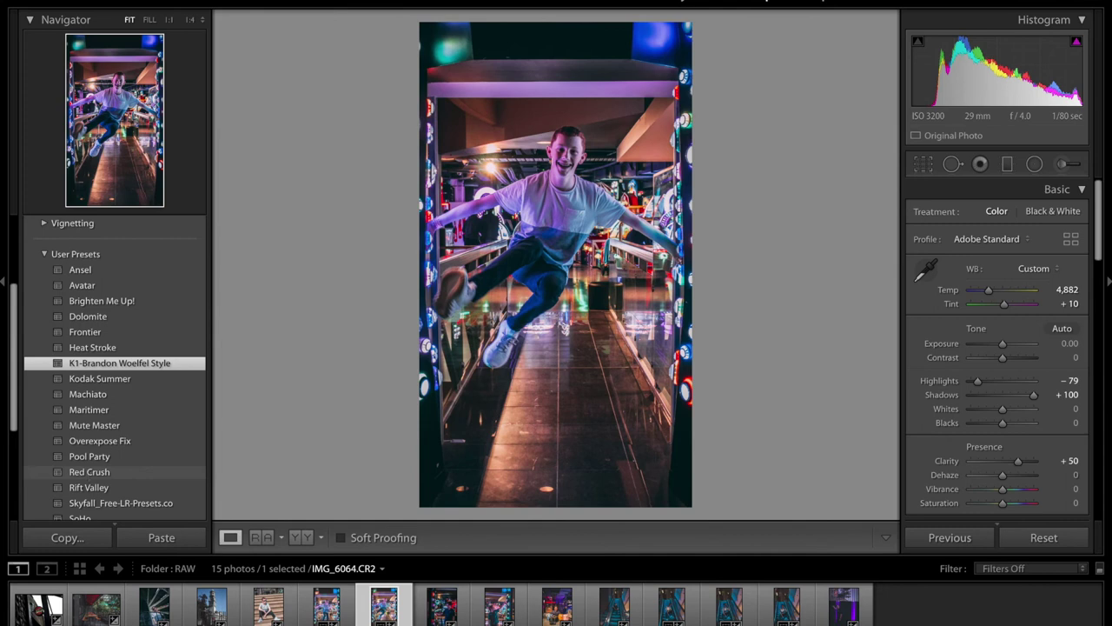
Select IMG_6086.CR2 in the filmstrip and apply the Red Crush user preset.
click(534, 607)
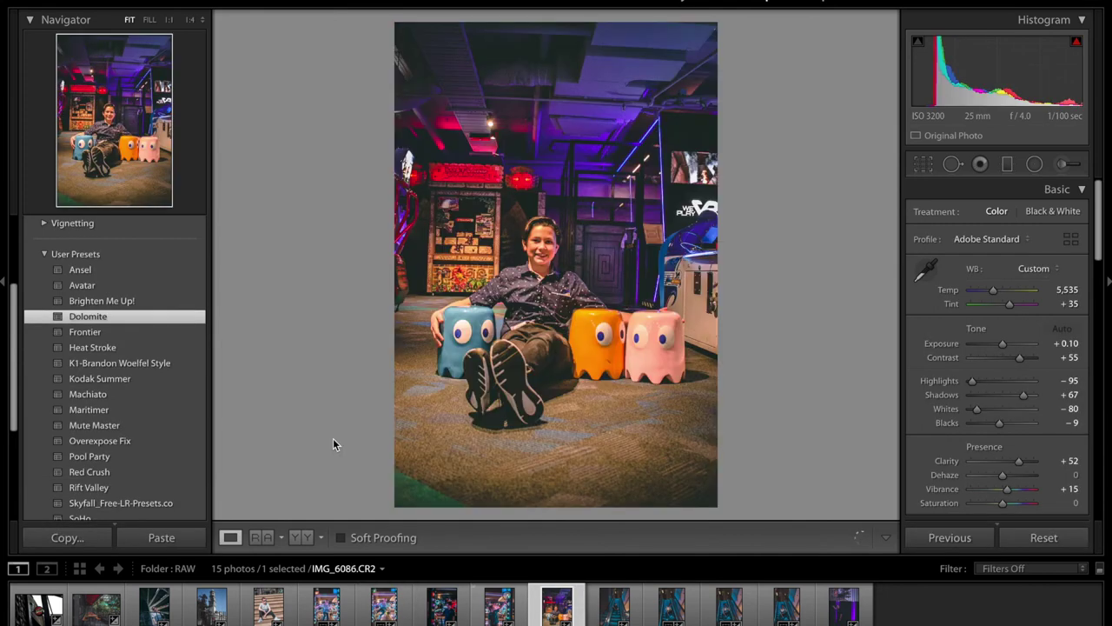
click(144, 480)
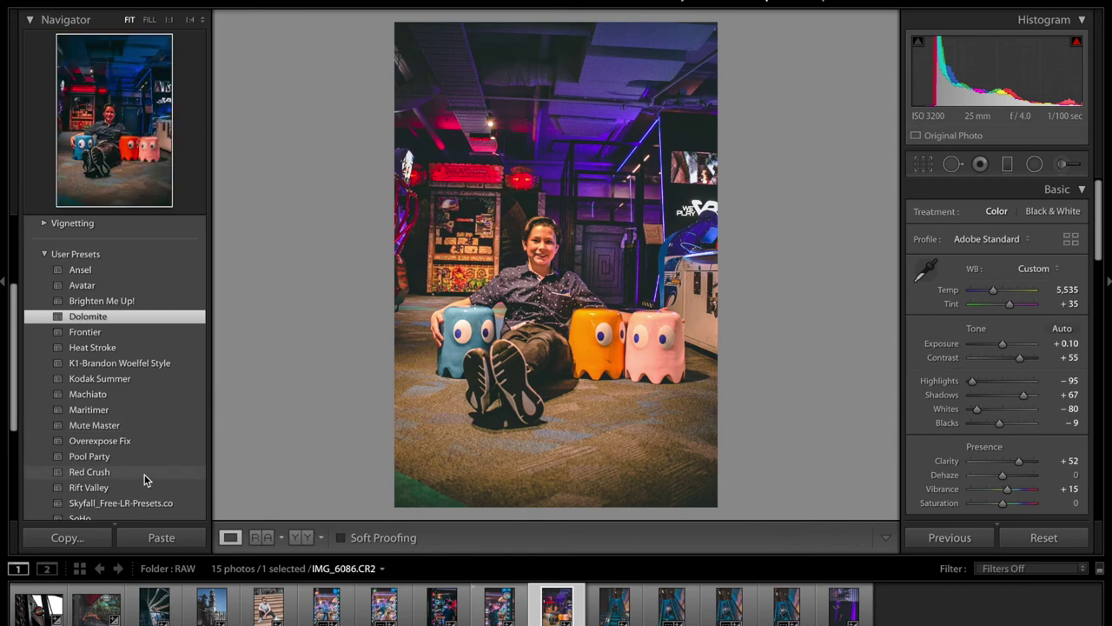